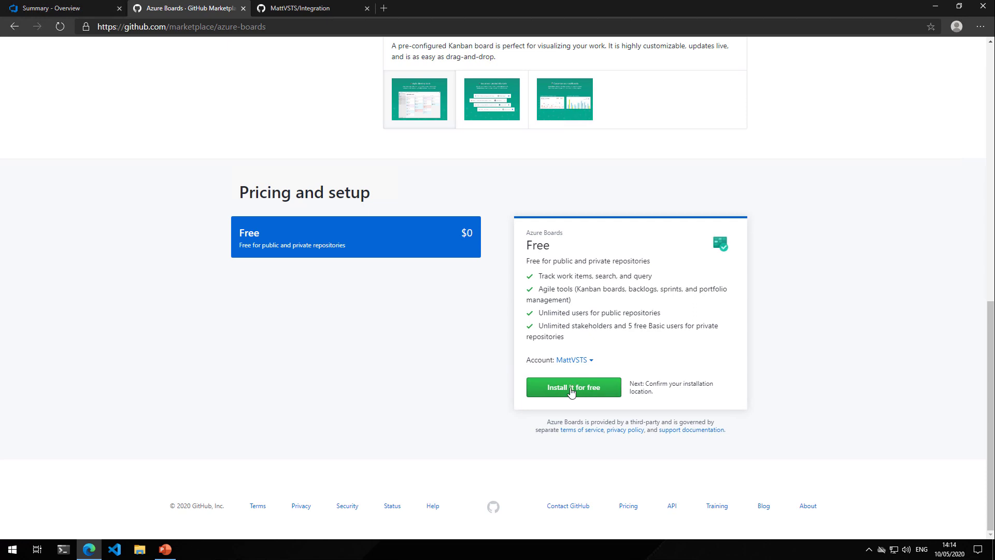
# Install the free Azure Boards app, authorize it for all repositories of the personal account, and sign in with the Microsoft account
pyautogui.click(571, 391)
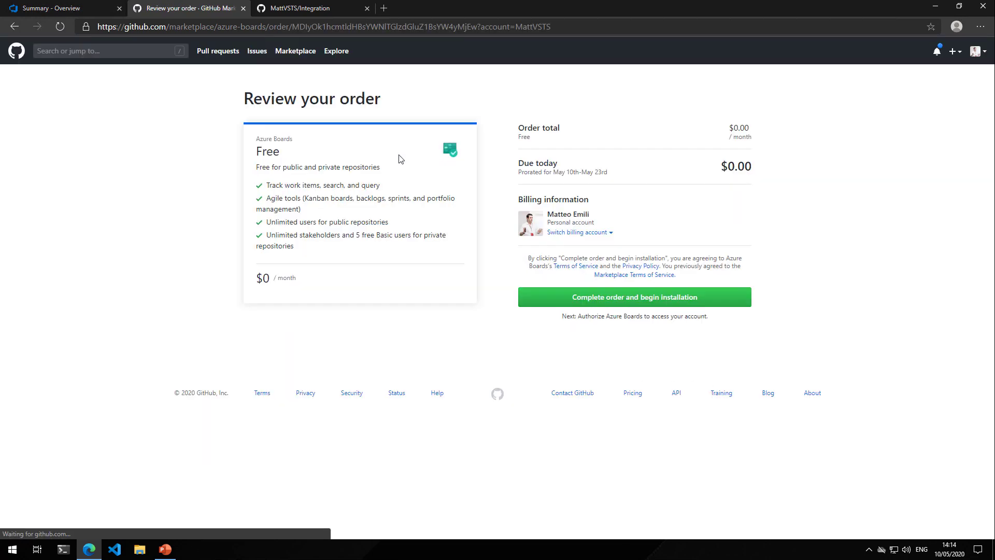
pyautogui.click(633, 301)
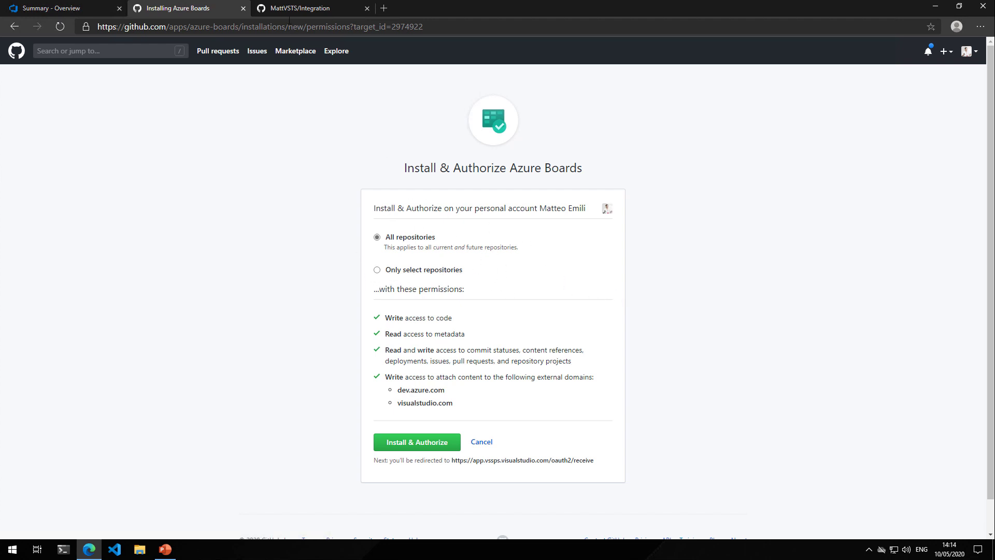
pyautogui.click(300, 9)
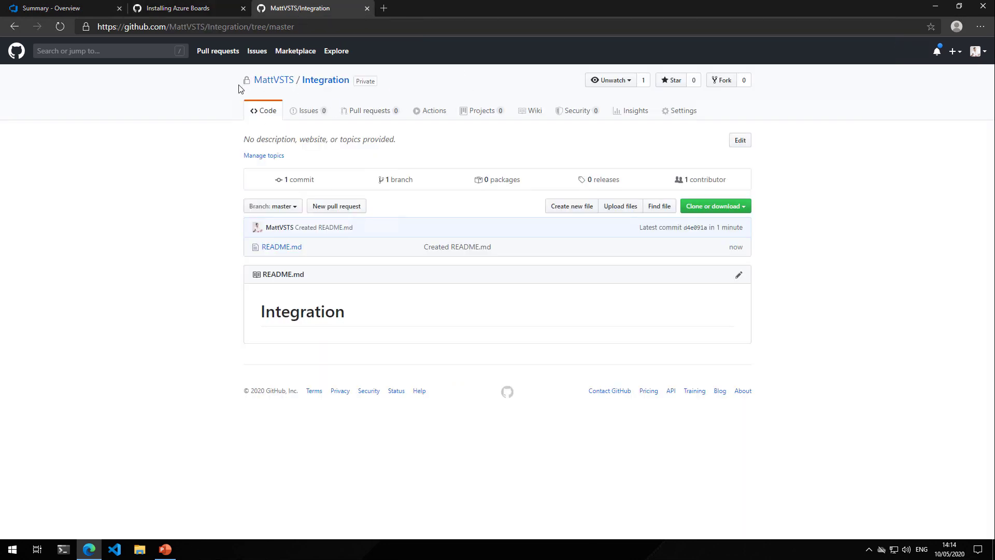
pyautogui.click(203, 10)
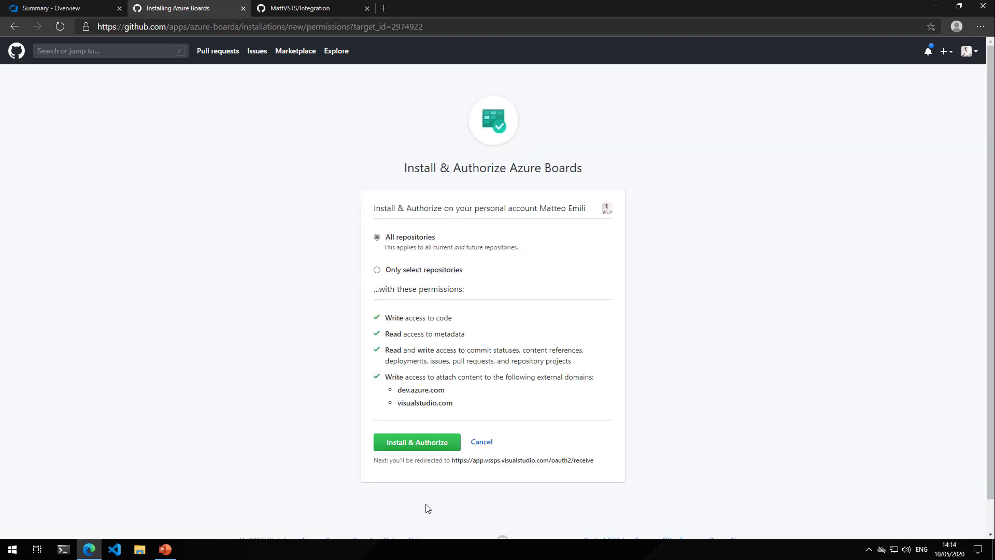
pyautogui.click(434, 444)
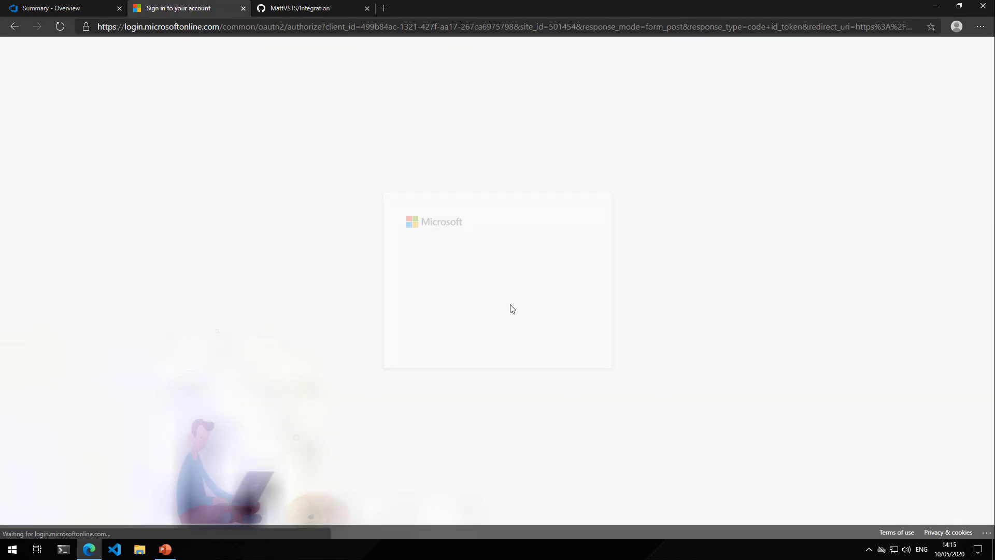
pyautogui.click(511, 286)
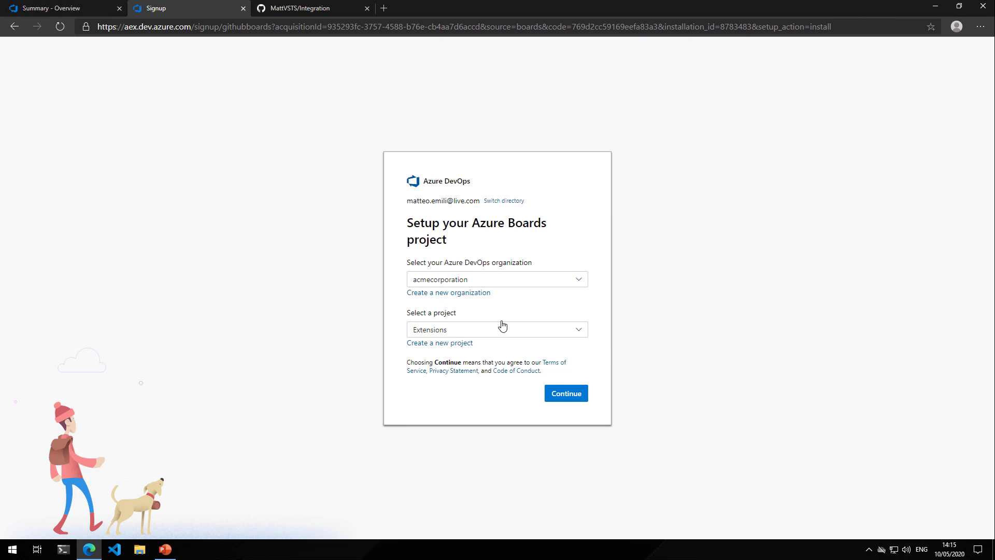
# Set up Azure Boards in the acmecorporation organization using the Integration project
pyautogui.click(503, 329)
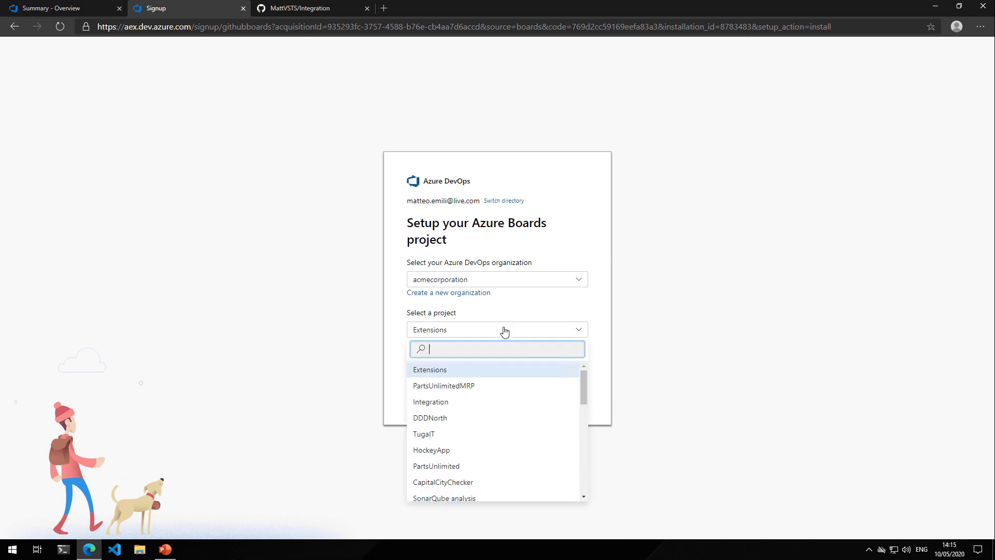
pyautogui.click(456, 403)
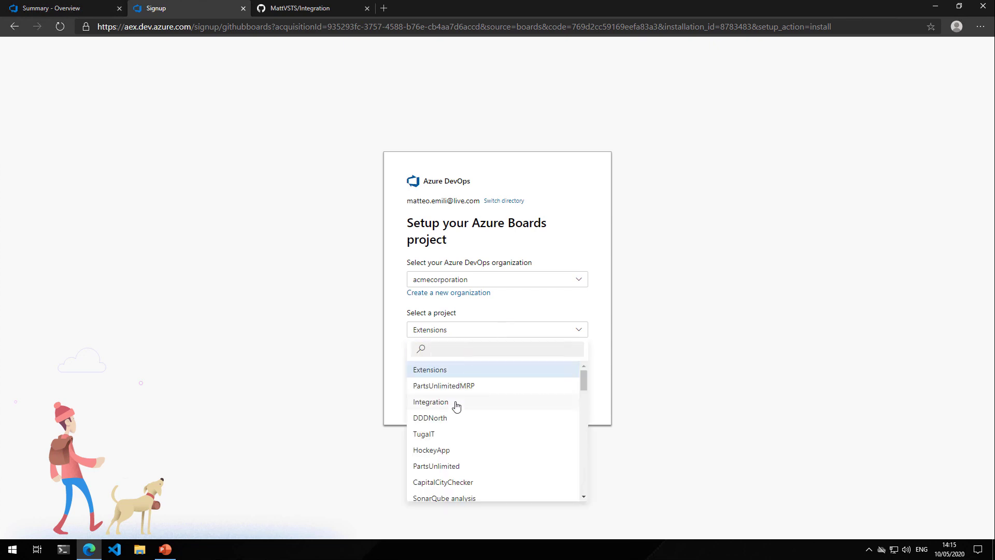
pyautogui.click(456, 404)
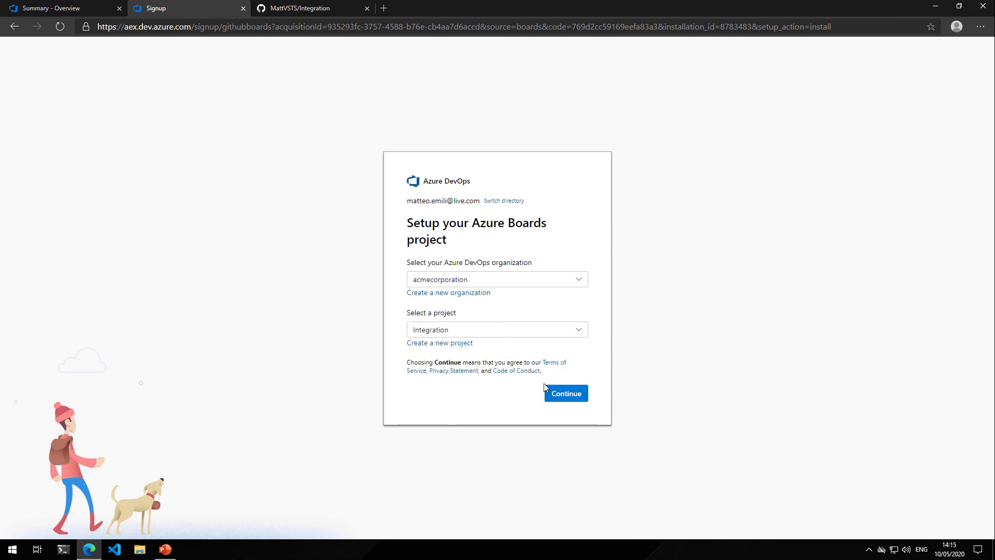
pyautogui.click(554, 398)
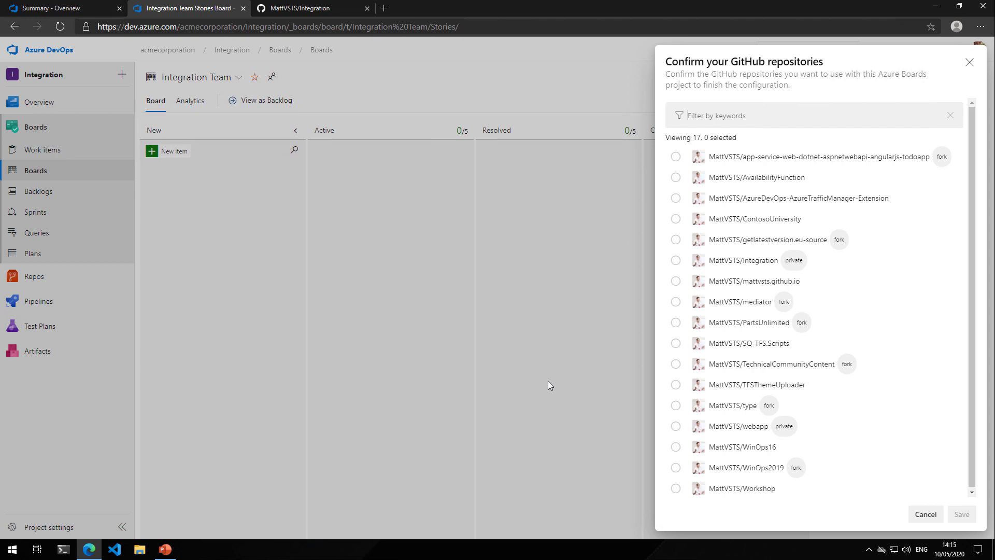
# Connect the private Integration GitHub repository to the Azure Boards project and dismiss the quick start information
pyautogui.click(777, 114)
pyautogui.write('integr')
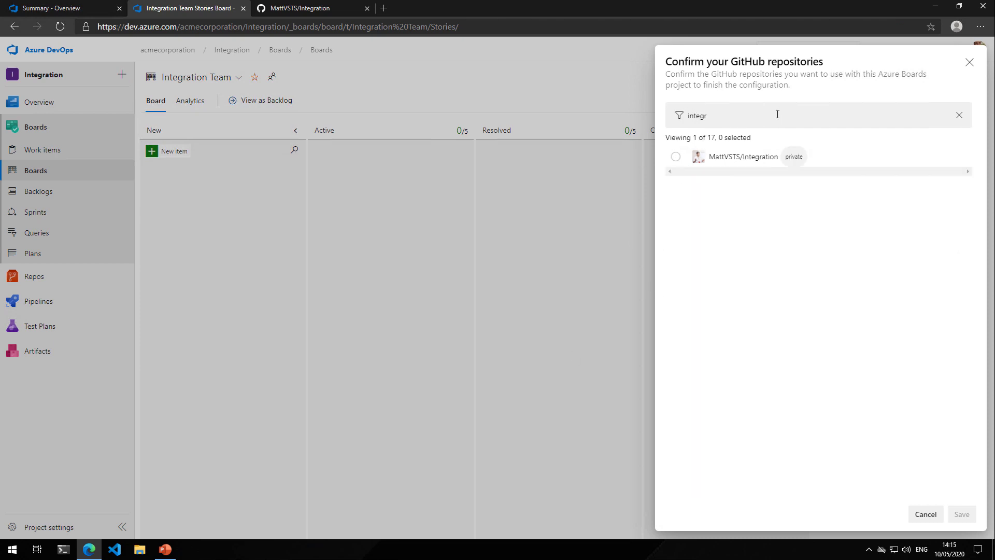
pyautogui.click(676, 157)
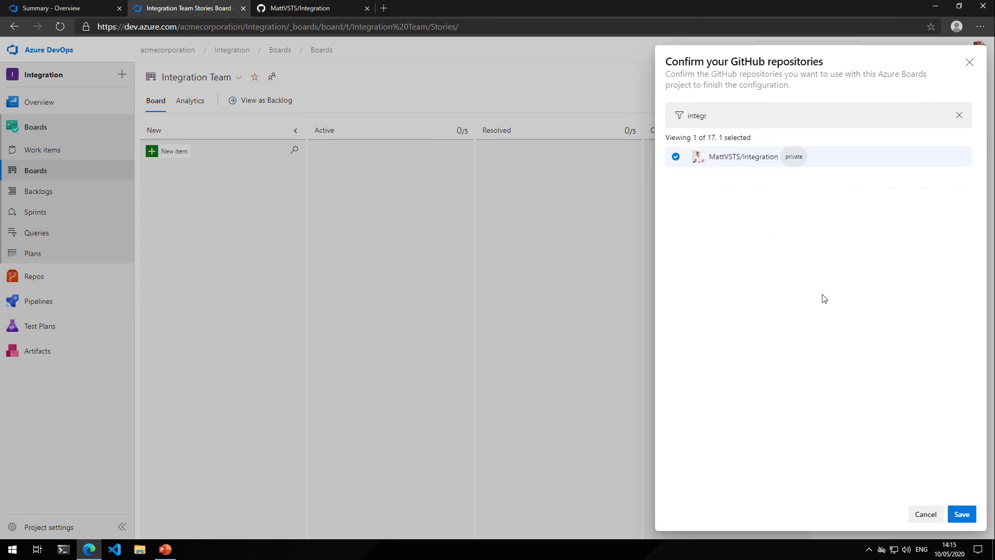
pyautogui.click(962, 514)
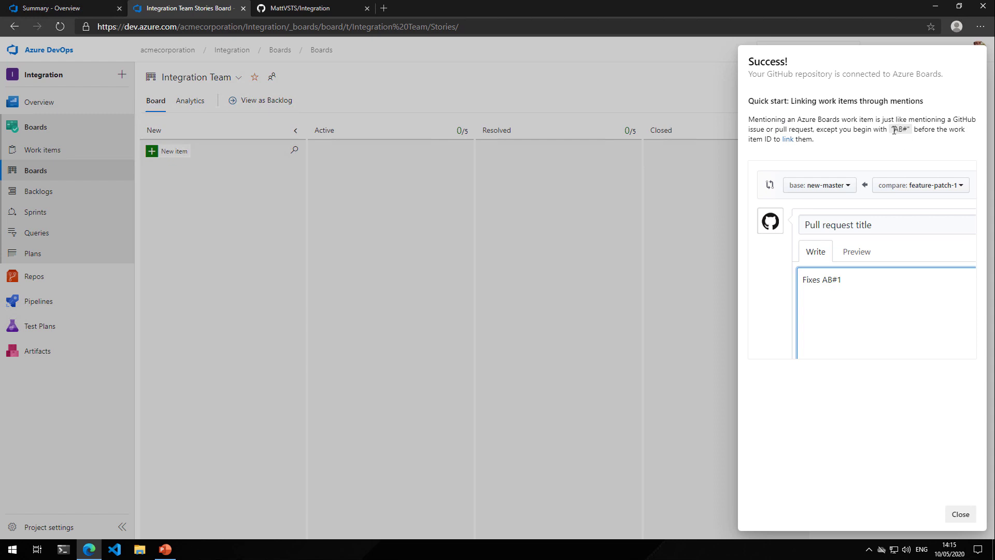
pyautogui.moveTo(894, 130); pyautogui.dragTo(908, 133)
pyautogui.click(960, 514)
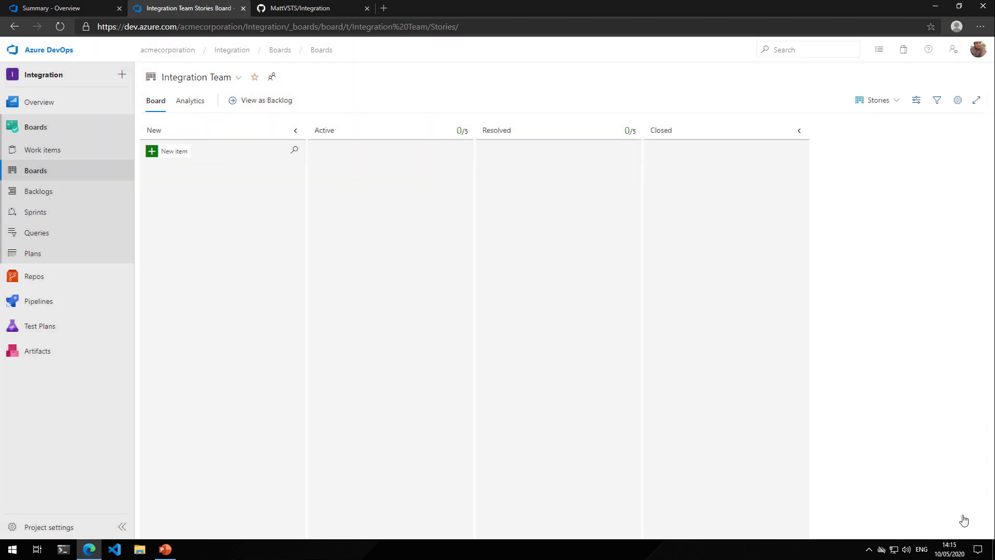
# Go to the Azure Pipelines app page at github.com/marketplace/azure-pipelines
pyautogui.click(174, 25)
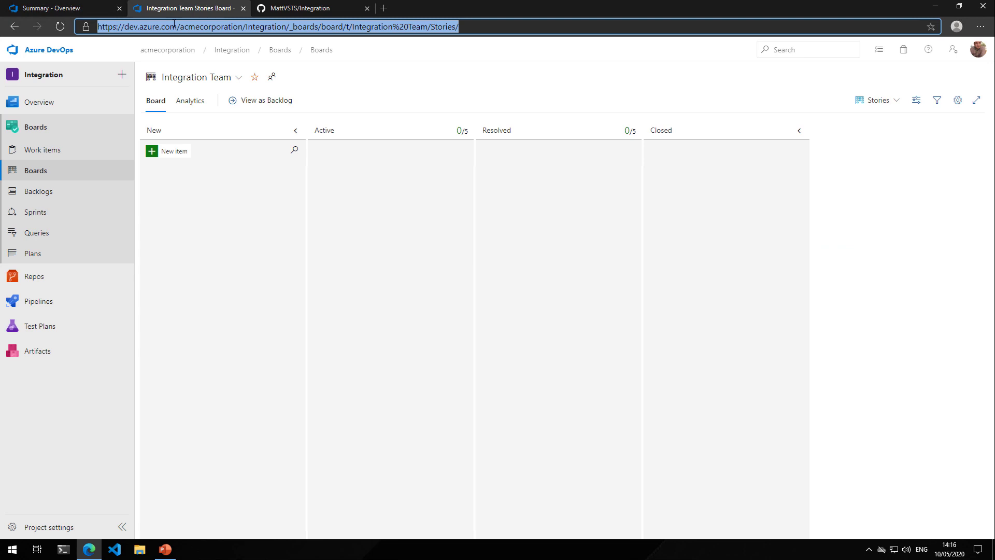
pyautogui.write('github.co')
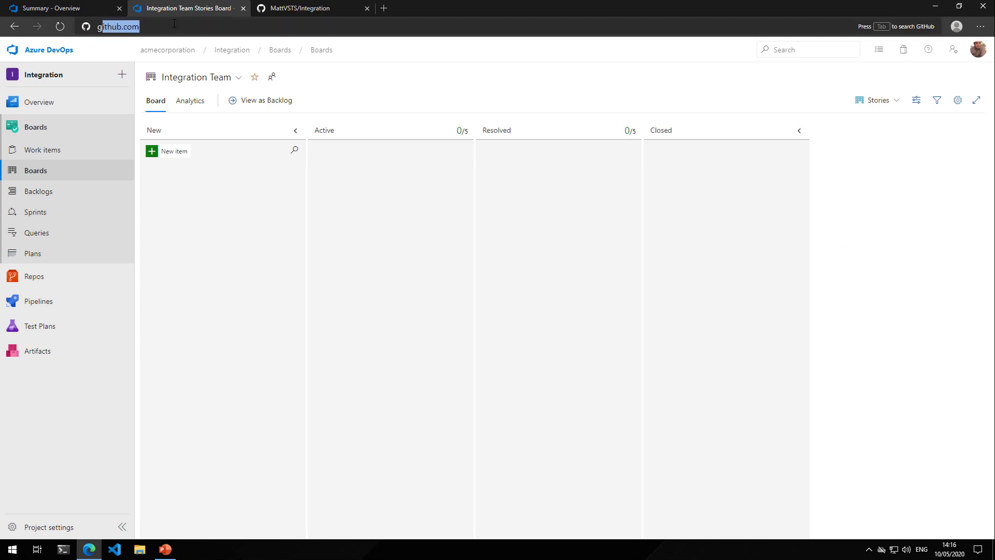
pyautogui.write('m/')
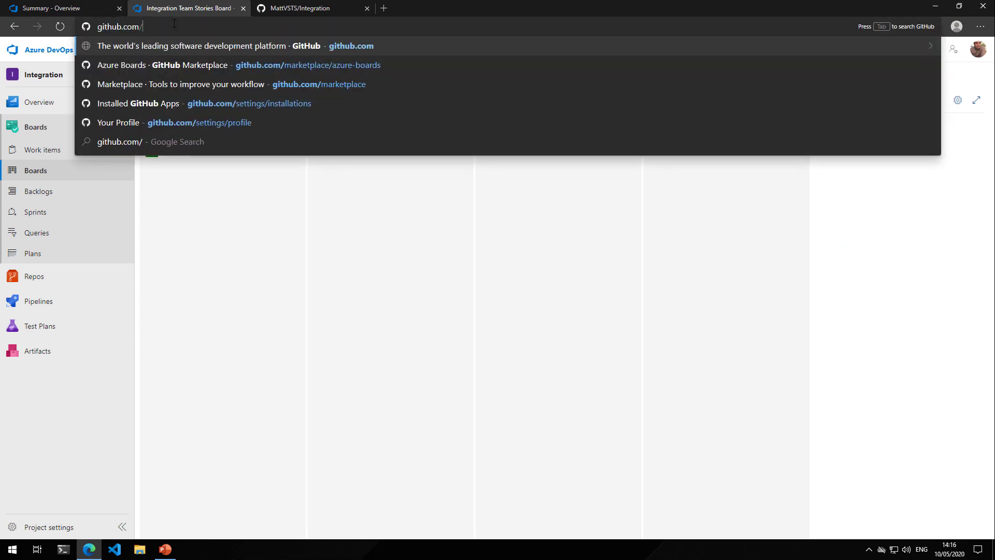
pyautogui.write('market')
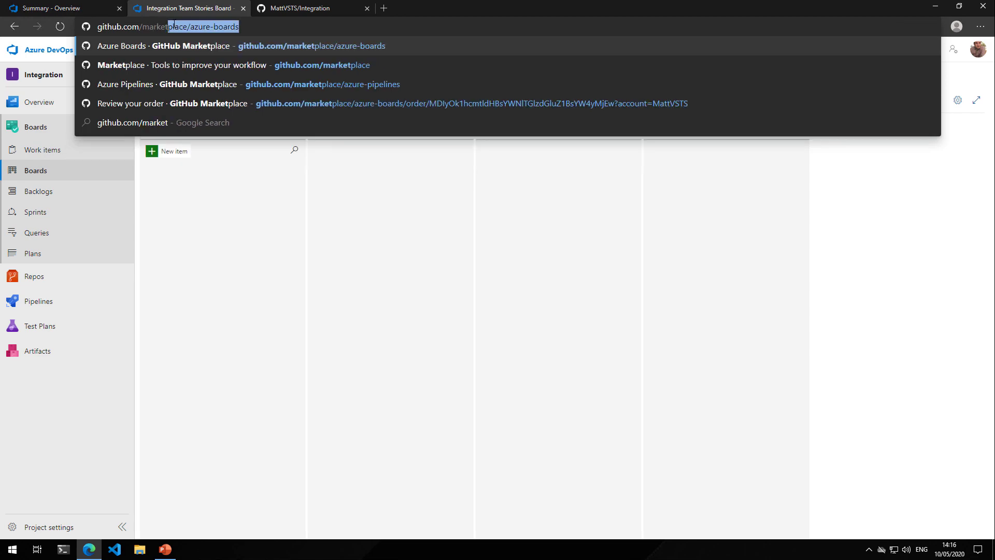
pyautogui.press('Down')
pyautogui.press('Down')
pyautogui.press('Return')
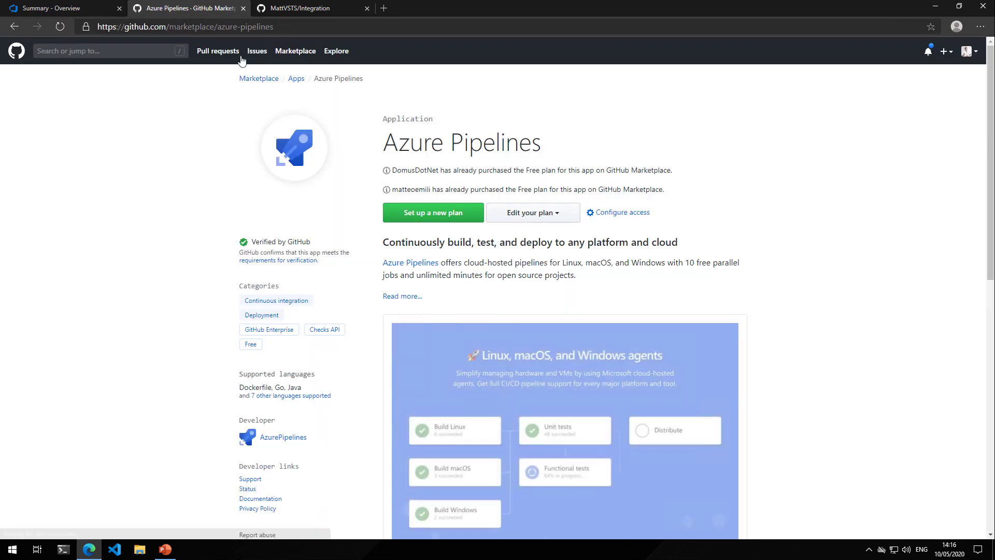
# Install the free Azure Pipelines plan for all repositories of the personal account and continue with the signed-in Microsoft account
pyautogui.click(439, 212)
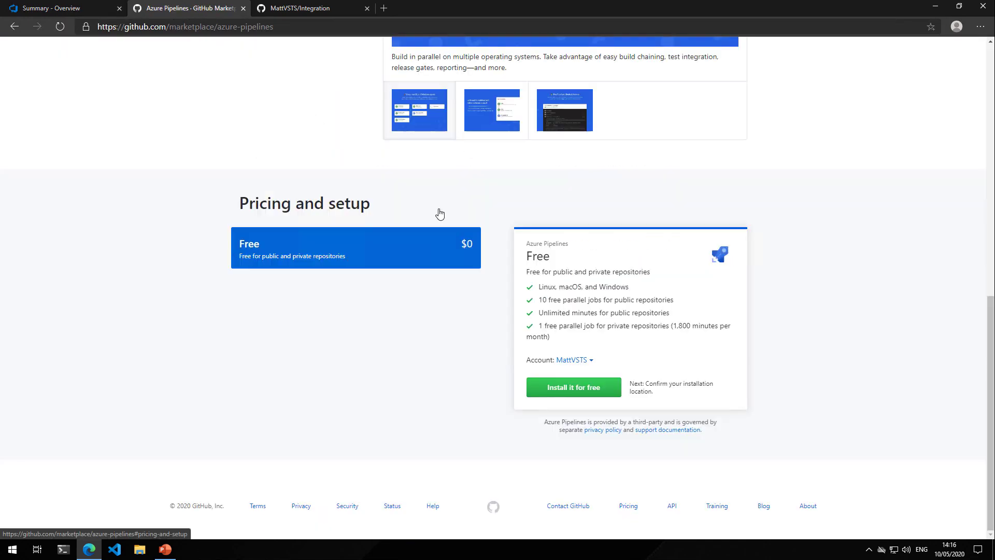
pyautogui.click(567, 390)
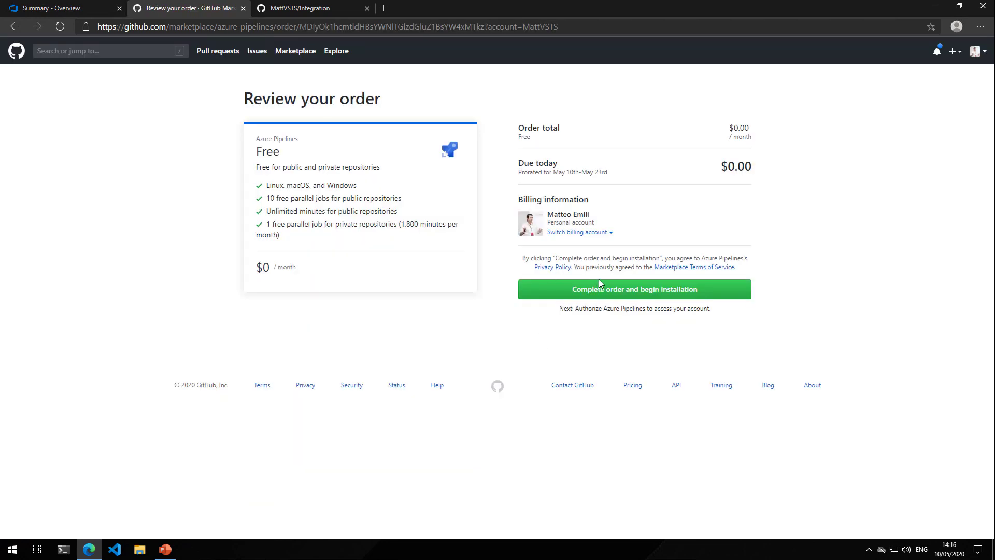
pyautogui.click(621, 291)
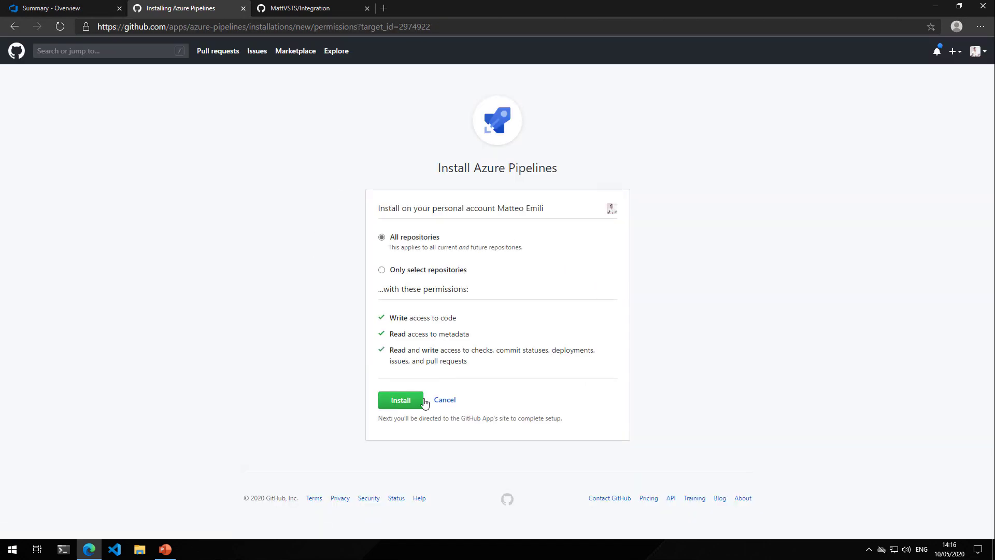
pyautogui.click(410, 405)
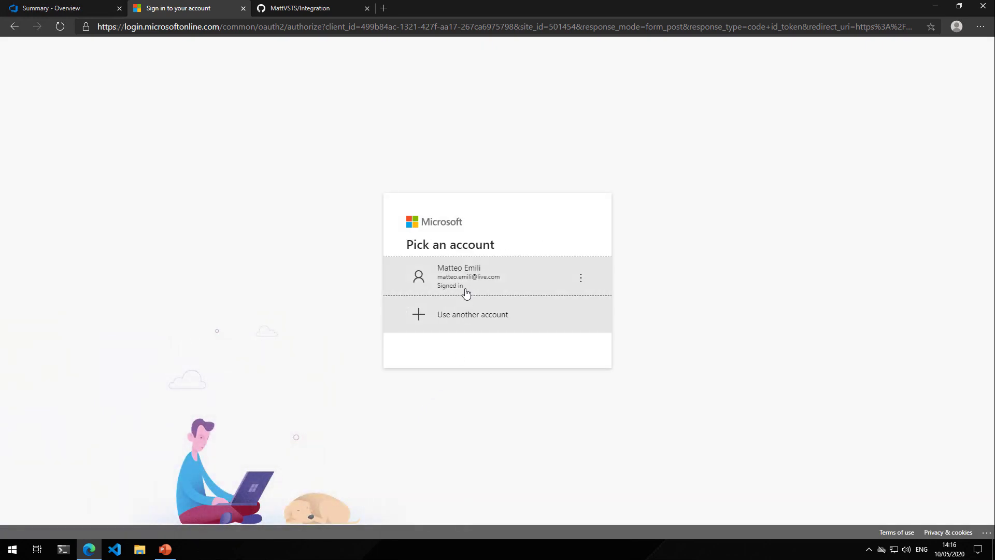
pyautogui.click(464, 275)
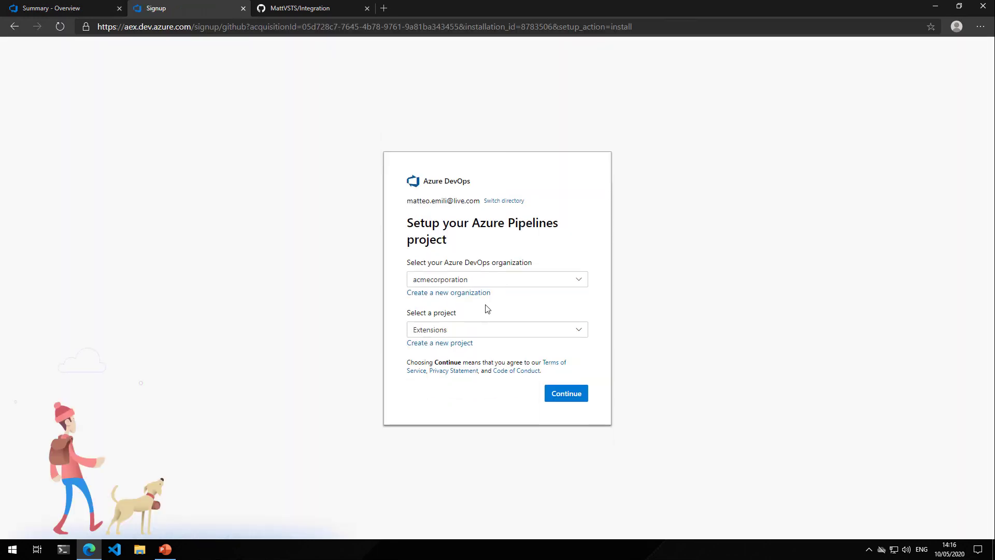
# Set up Azure Pipelines with the Integration project and authorize its access to the GitHub account
pyautogui.click(500, 329)
pyautogui.click(477, 404)
pyautogui.click(566, 394)
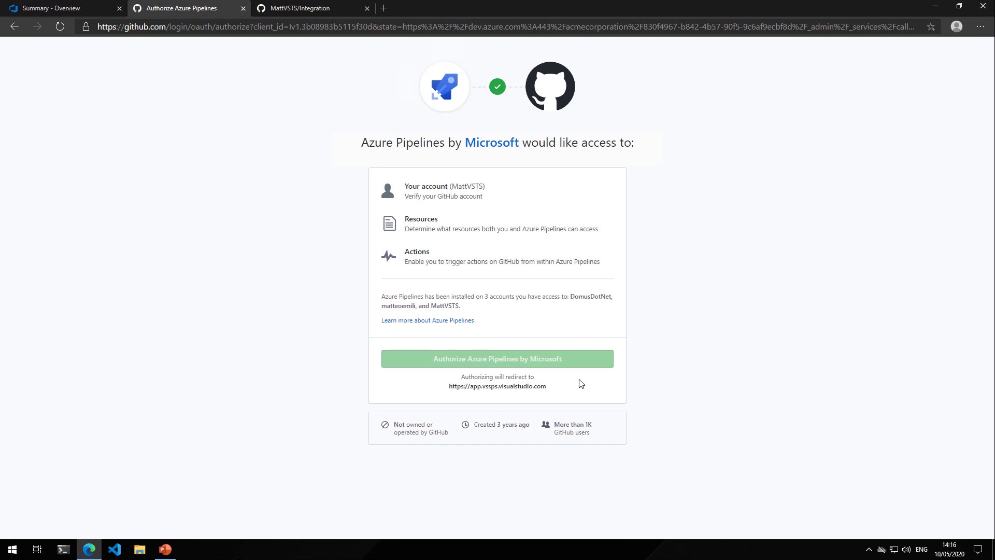
pyautogui.click(567, 367)
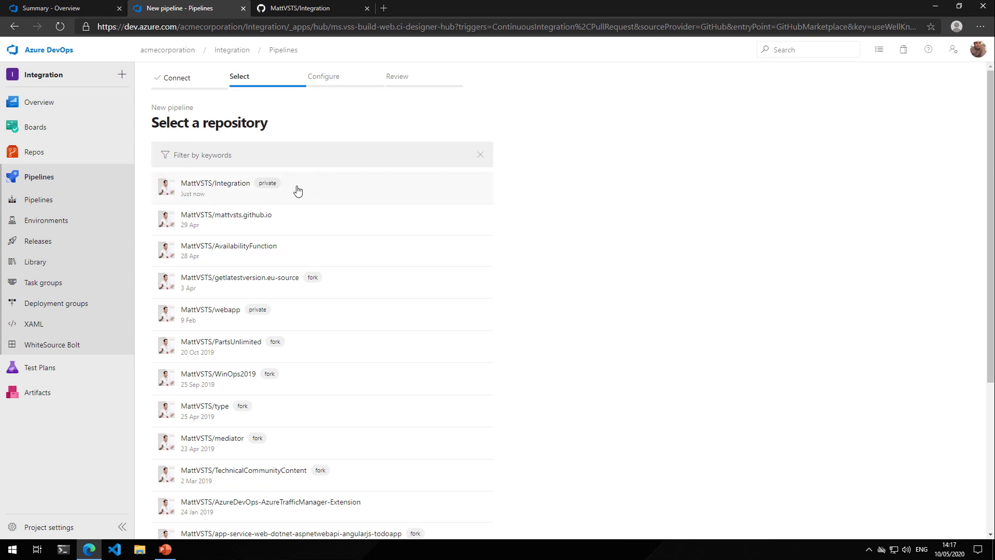
# Select the Integration repository as the source of the new pipeline and close the pipeline setup page
pyautogui.scroll(-5, 544, 249)
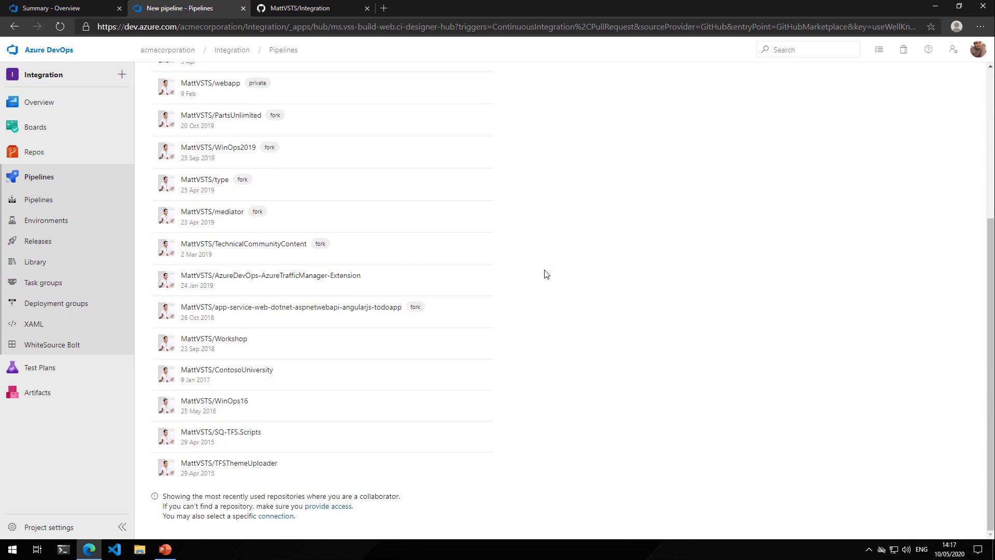
pyautogui.scroll(10, 547, 267)
pyautogui.click(349, 194)
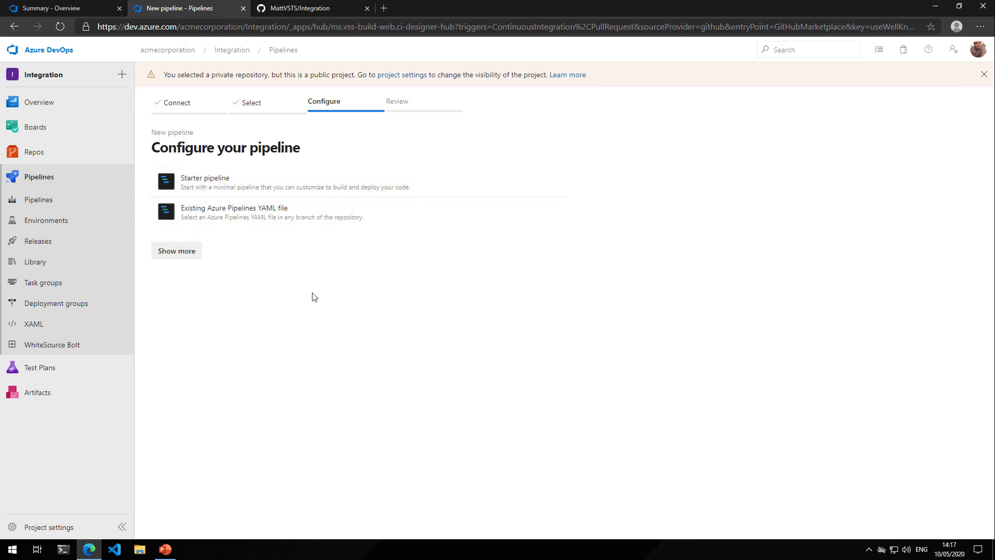
pyautogui.middleClick(224, 12)
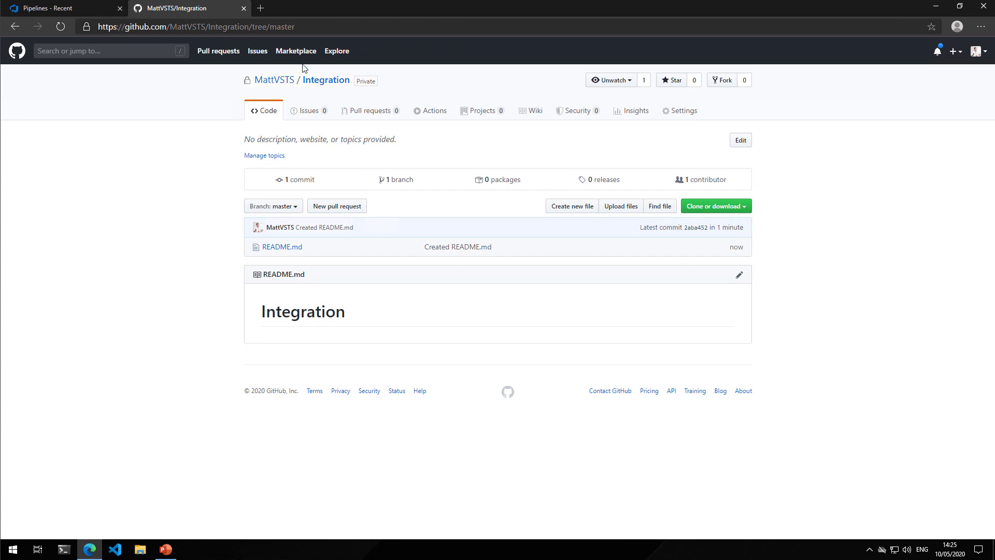
# Start a self-defined GitHub Actions workflow in the Integration repository and clear all template code from main.yml
pyautogui.click(433, 112)
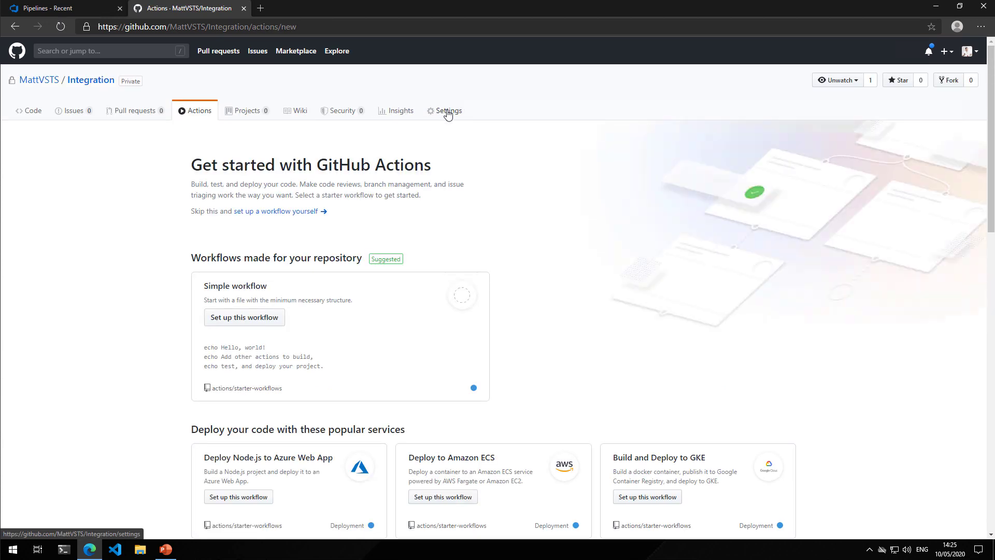
pyautogui.click(302, 213)
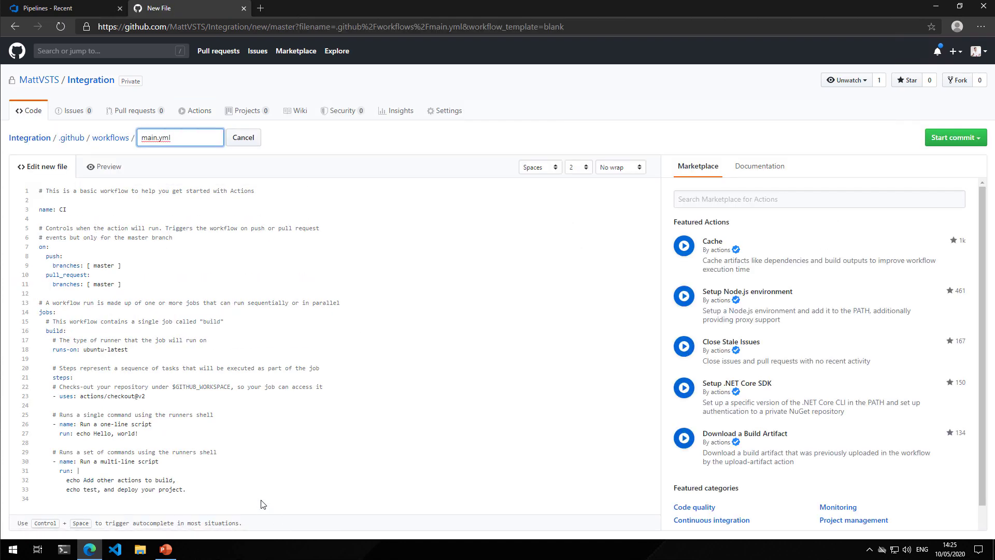
pyautogui.click(264, 494)
pyautogui.hotkey('ctrl', 'a')
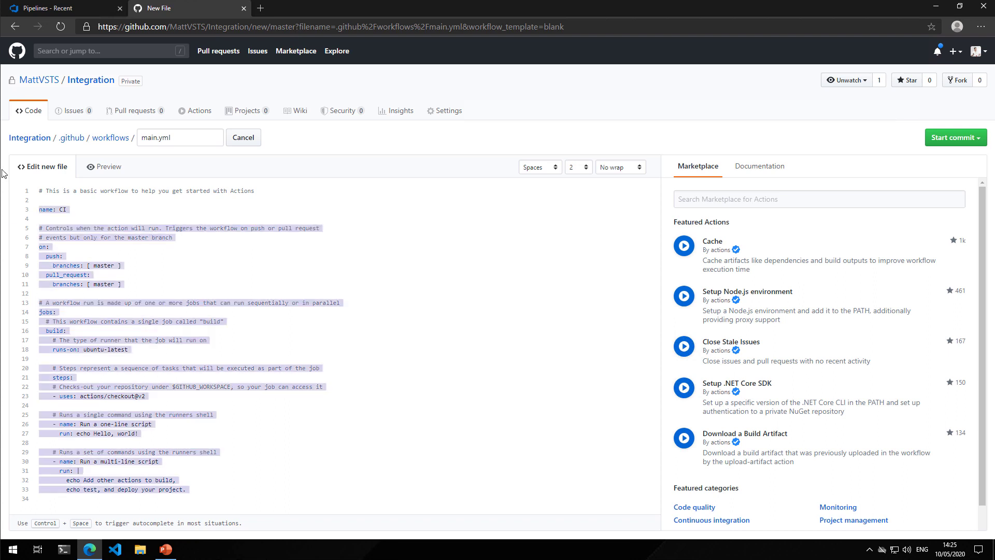
pyautogui.press('Delete')
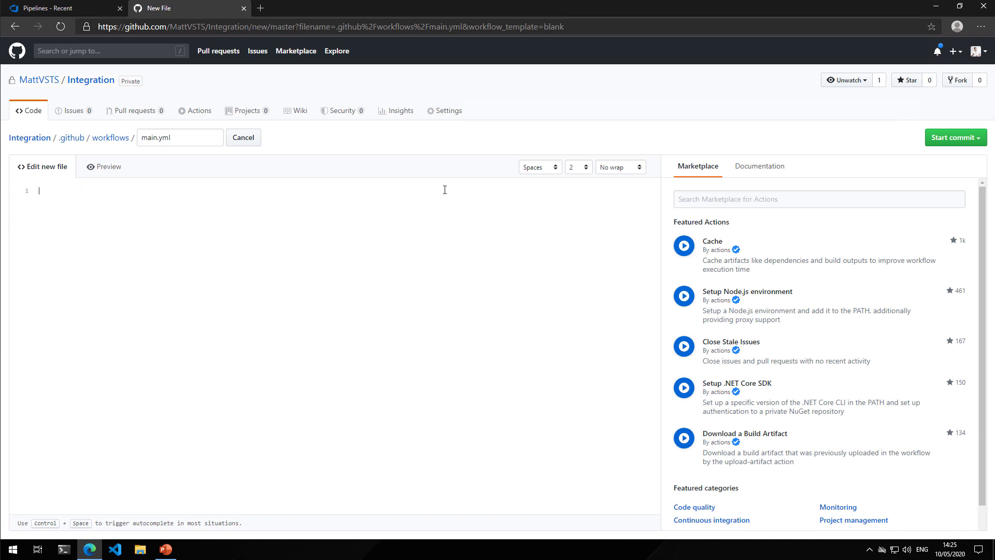
# Copy the entire contents of the desktop file azure-pipelines.yml and paste them into the empty main.yml workflow in GitHub
pyautogui.click(936, 6)
pyautogui.doubleClick(182, 174)
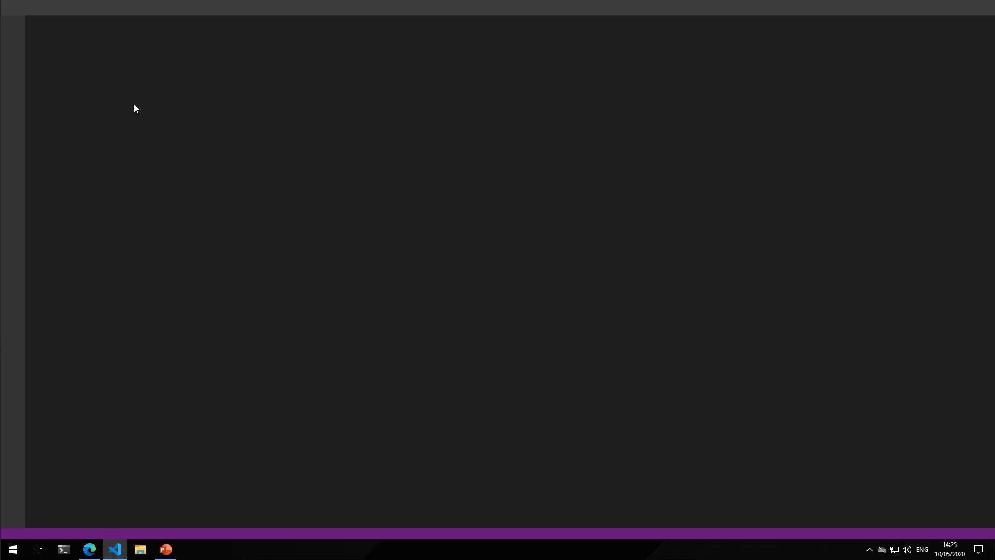
pyautogui.hotkey('ctrl', 'a')
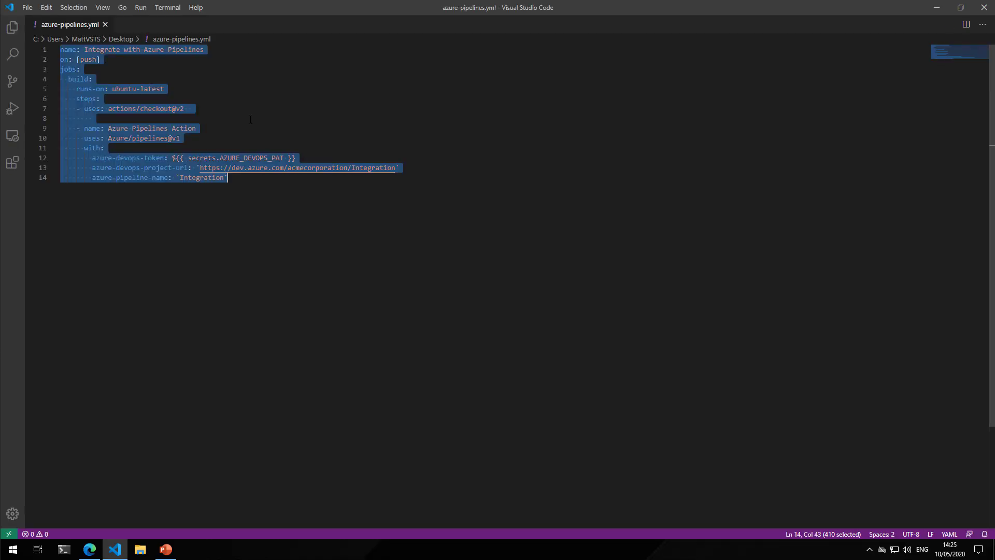
pyautogui.hotkey('ctrl', 'c')
pyautogui.click(89, 549)
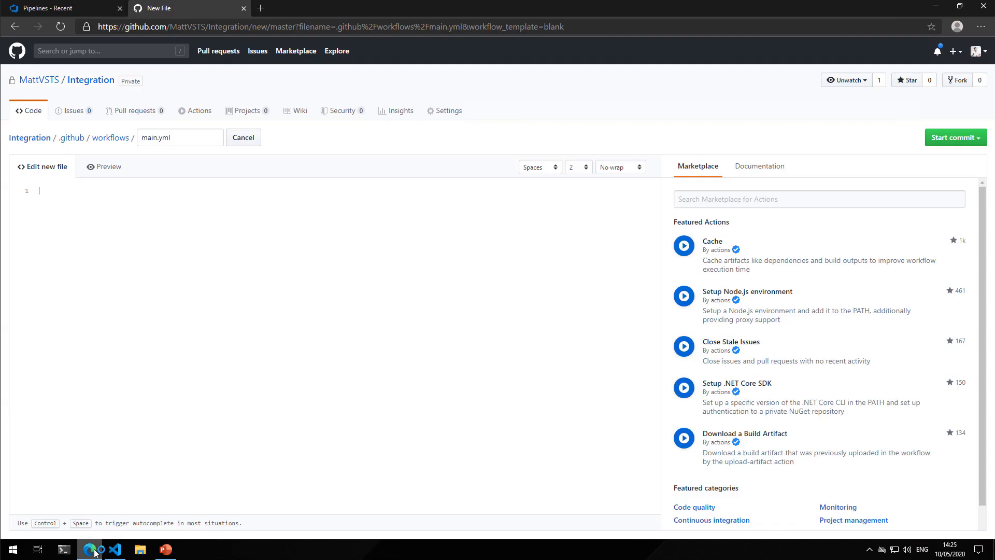
pyautogui.hotkey('ctrl', 'v')
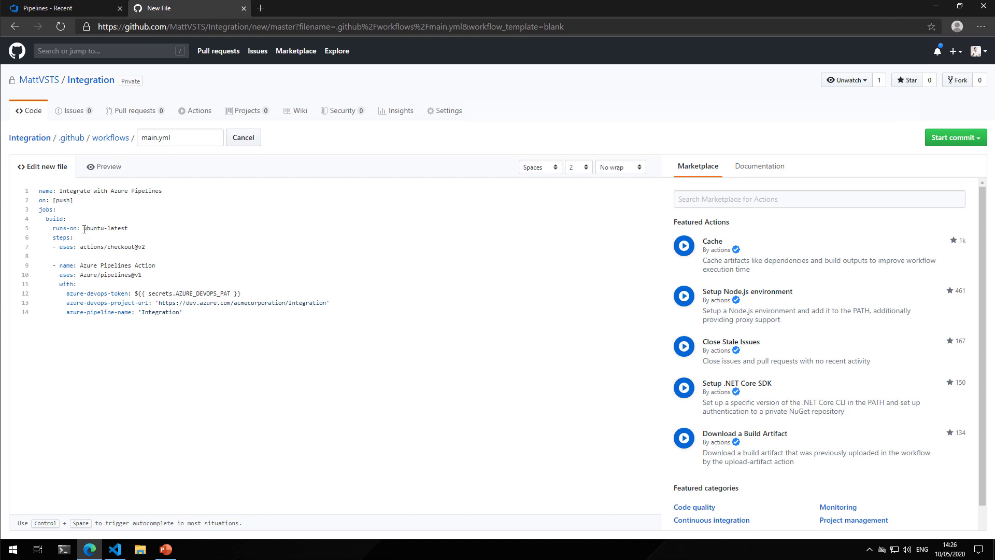
# Search the Actions Marketplace for "azure pip" and check the Integration pipeline's name in the Azure DevOps pipeline list
pyautogui.moveTo(84, 229); pyautogui.dragTo(128, 232)
pyautogui.click(828, 195)
pyautogui.write('azure')
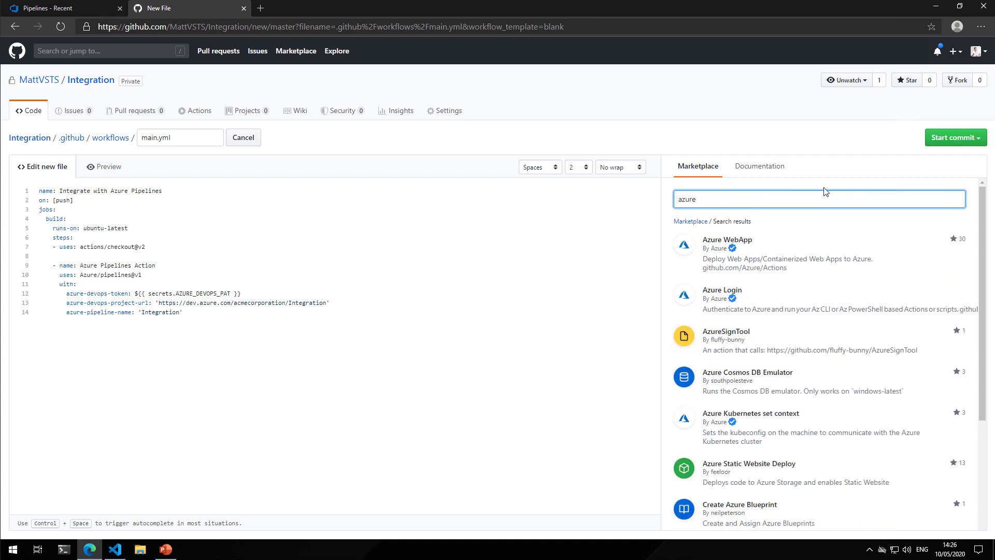
pyautogui.write(' pu')
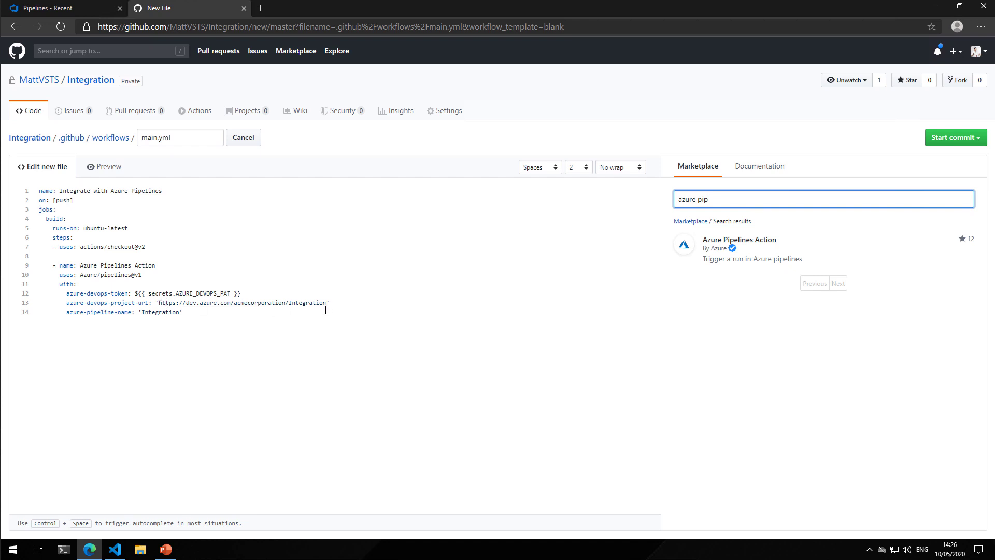
pyautogui.click(81, 8)
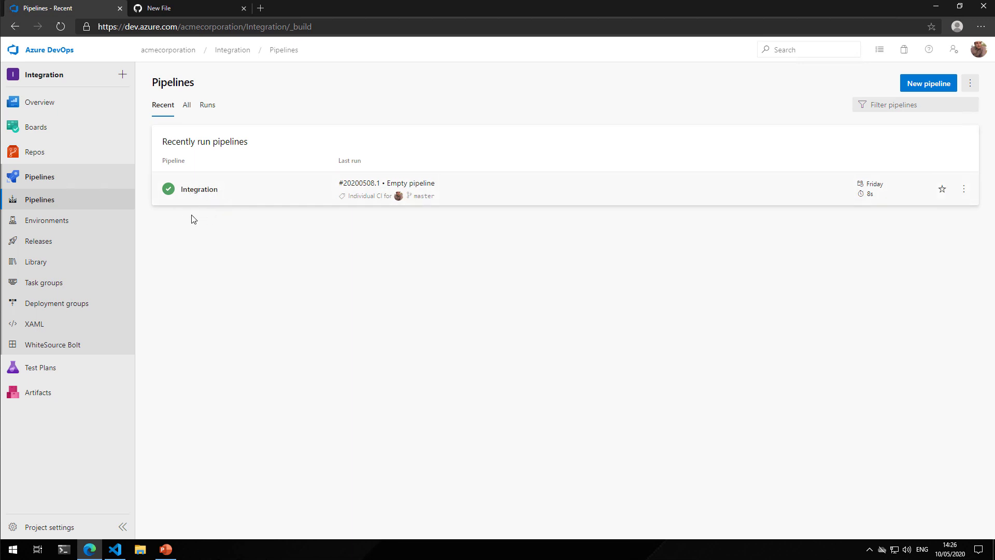
pyautogui.click(138, 14)
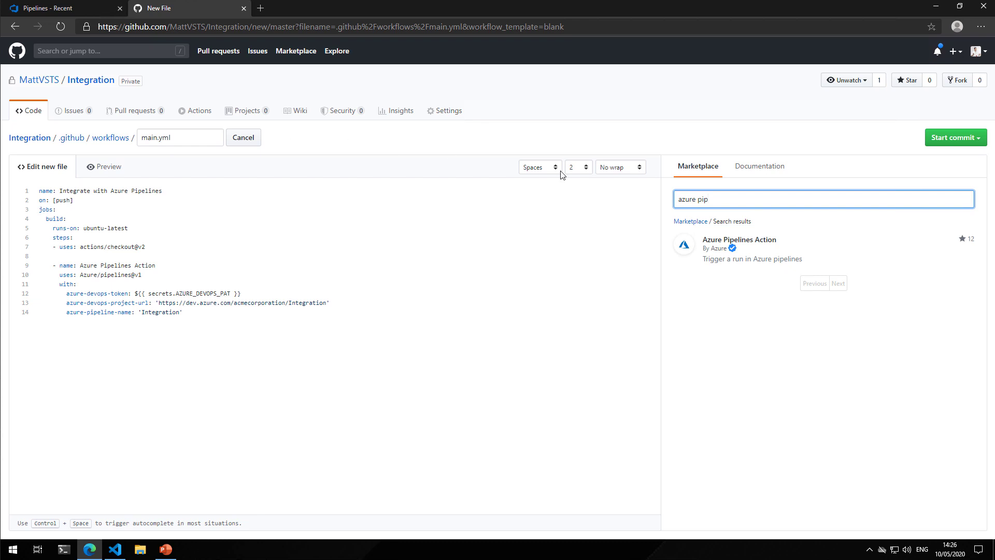
# Rename the new workflow file as azure-pipelines.yml
pyautogui.doubleClick(145, 137)
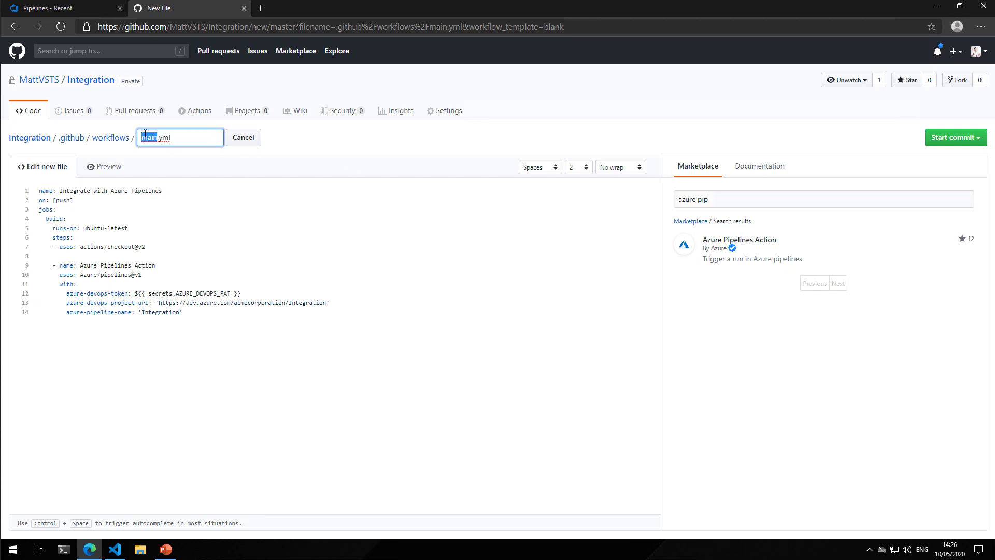
pyautogui.write('azure-pipelk')
pyautogui.press('BackSpace')
pyautogui.write('ines')
# Commit the new workflow file directly to the master branch with the message "Added Azure Pipelines action workflow"
pyautogui.click(954, 137)
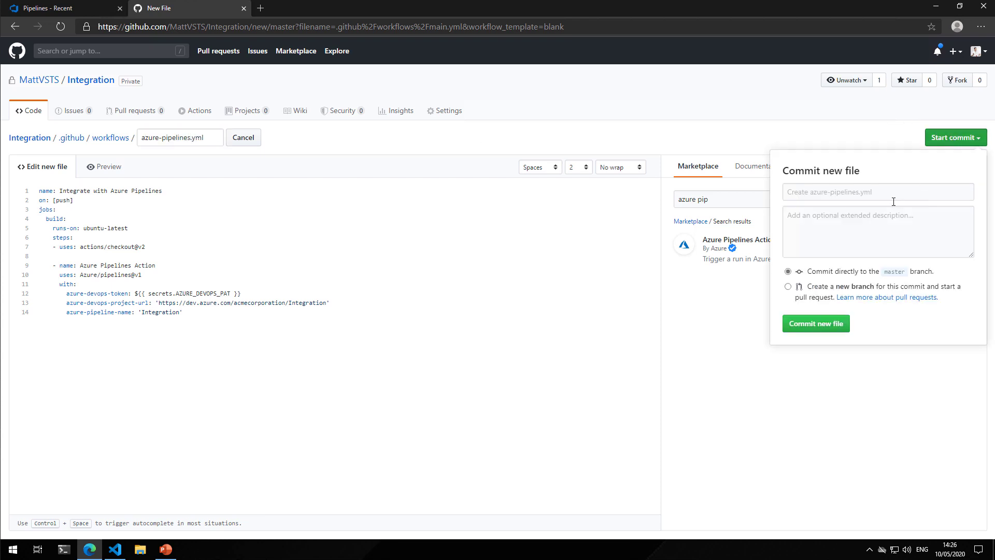
pyautogui.write('Ad')
pyautogui.press('BackSpace')
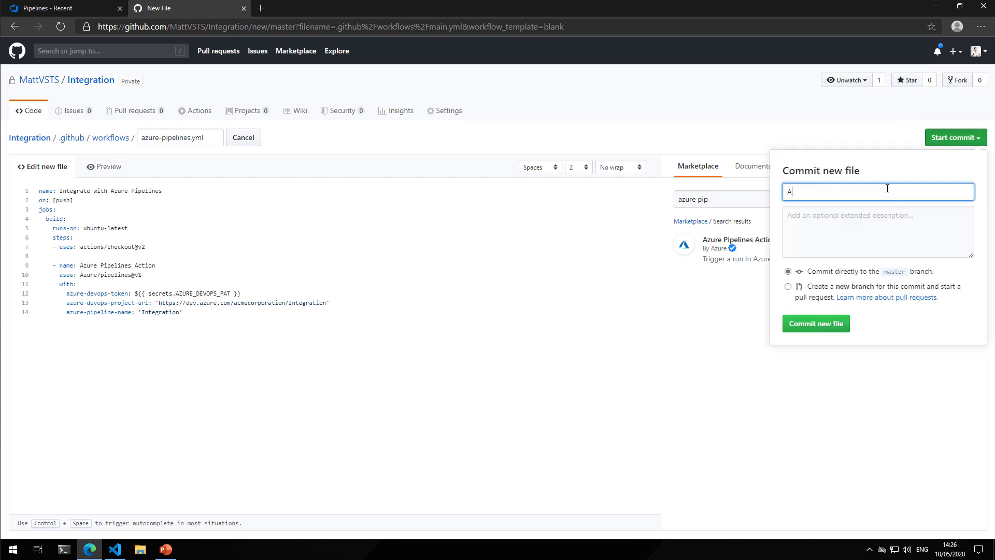
pyautogui.write('dded Azure Pipelines action workflow')
pyautogui.click(837, 323)
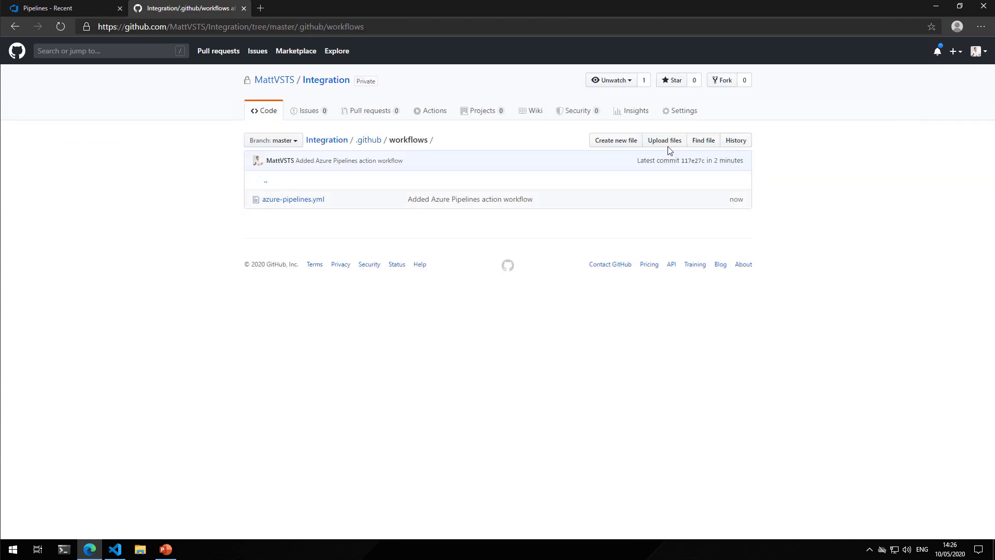
# Add a repository secret named AZURE_DEVOPS_PAT and fill in its value field for the personal access token
pyautogui.click(683, 114)
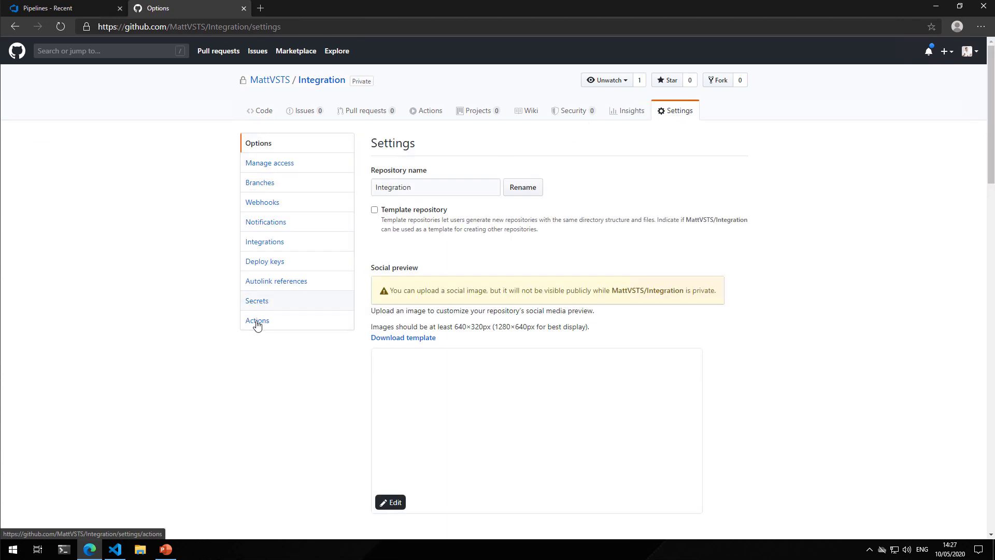
pyautogui.click(261, 304)
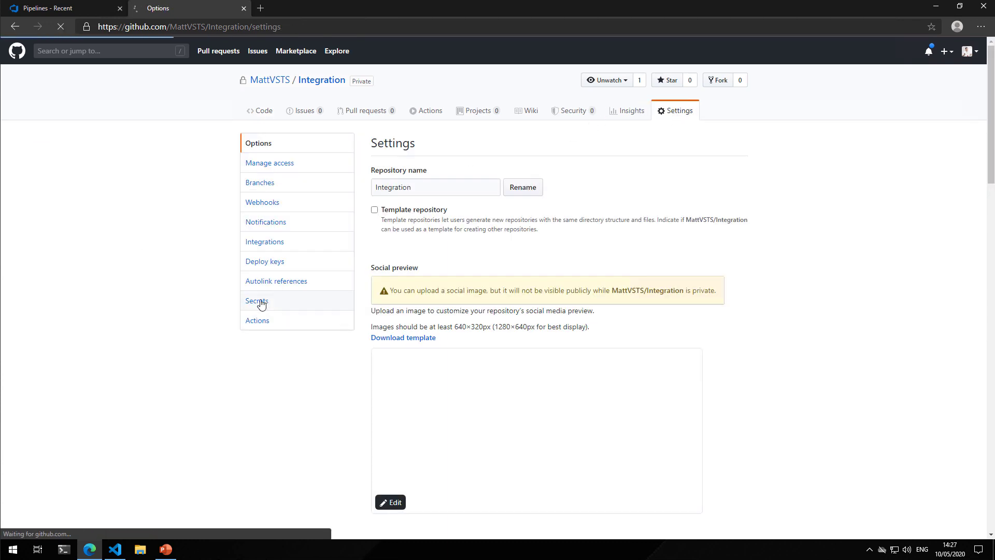
pyautogui.click(429, 236)
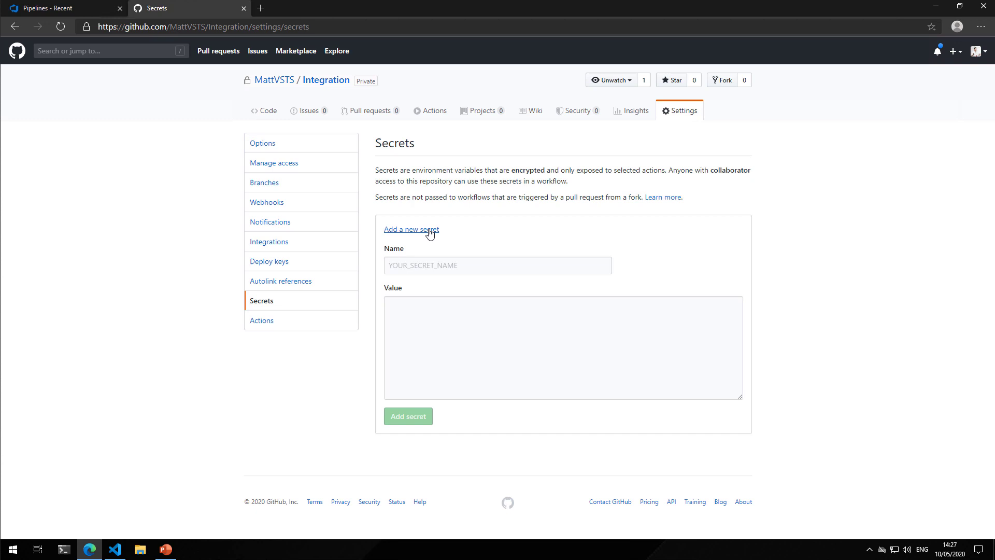
pyautogui.click(451, 263)
pyautogui.write('AZURE')
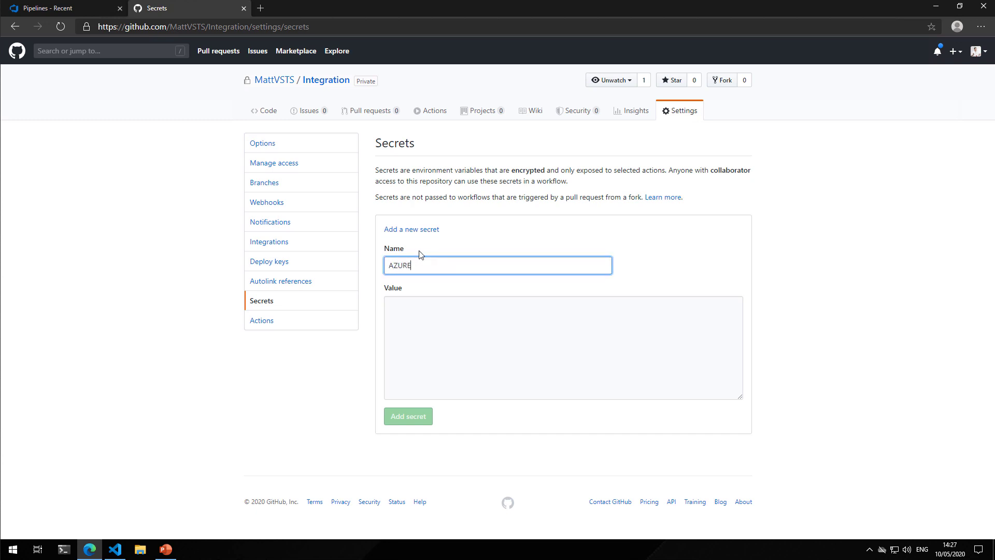
pyautogui.write('_DEVOPS_PAT')
pyautogui.press('Tab')
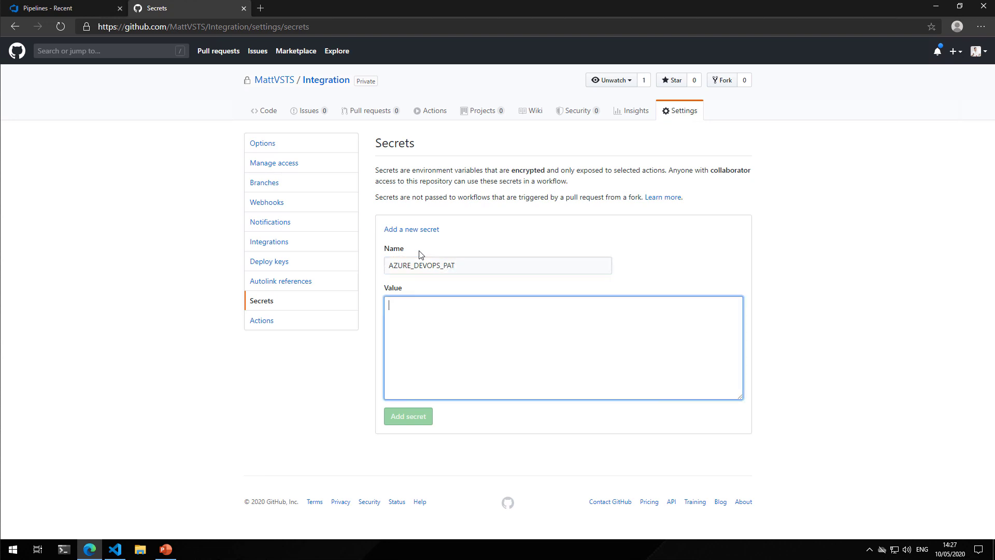
pyautogui.write('You')
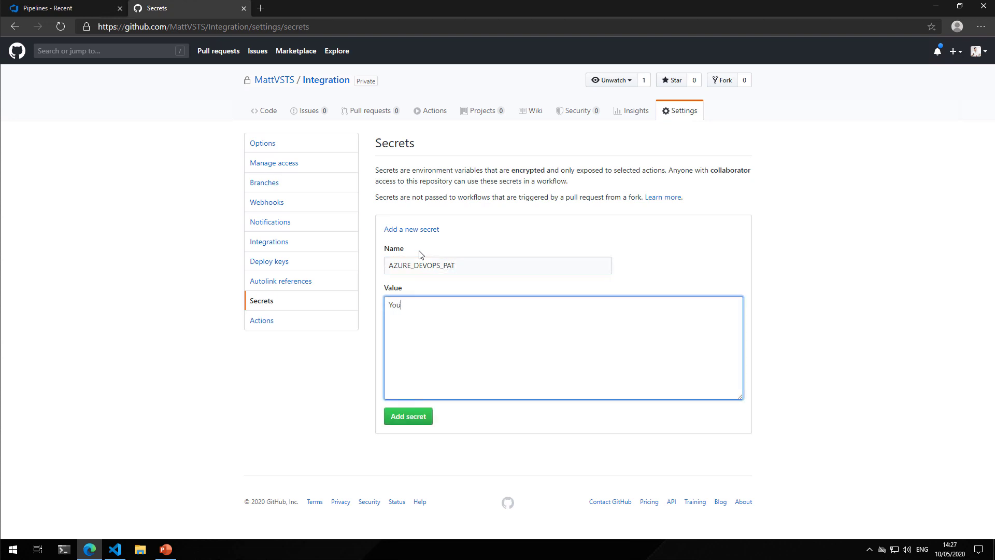
pyautogui.write('r PAT here!')
pyautogui.click(410, 418)
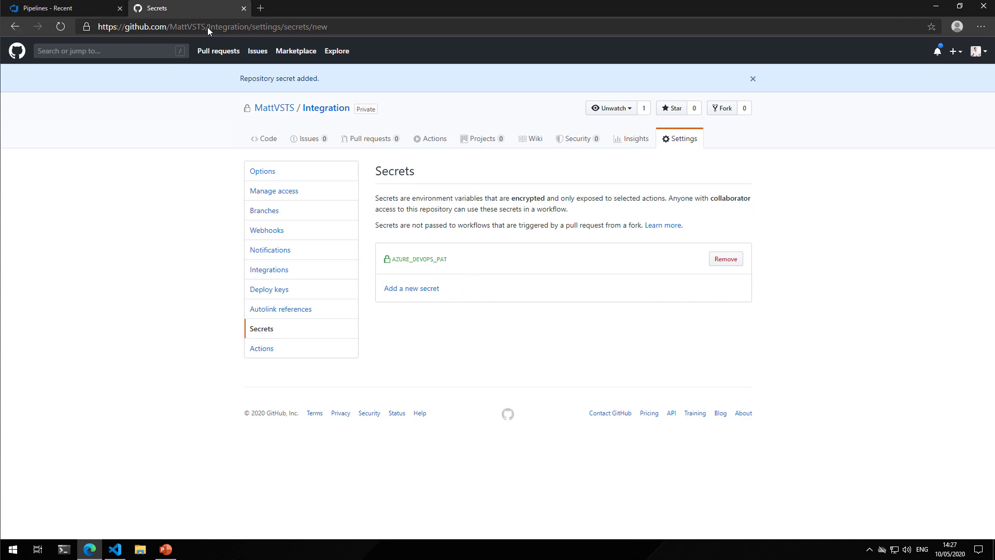
# Open azure-pipelines.yml for editing from the "Added Azure Pipelines action workflow" run in the Integration repository
pyautogui.moveTo(254, 27); pyautogui.dragTo(307, 28)
pyautogui.press('BackSpace')
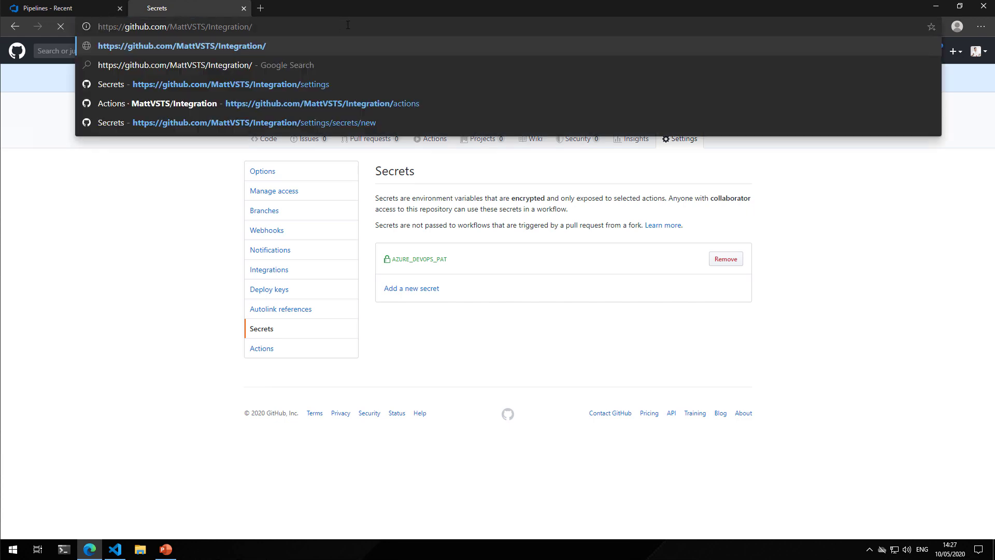
pyautogui.press('Return')
pyautogui.click(436, 140)
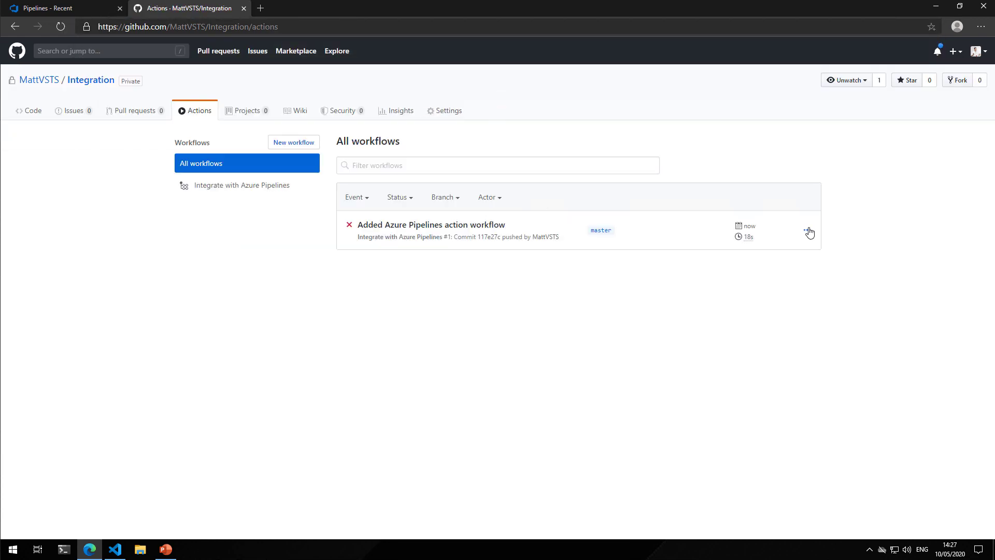
pyautogui.click(807, 229)
pyautogui.click(786, 250)
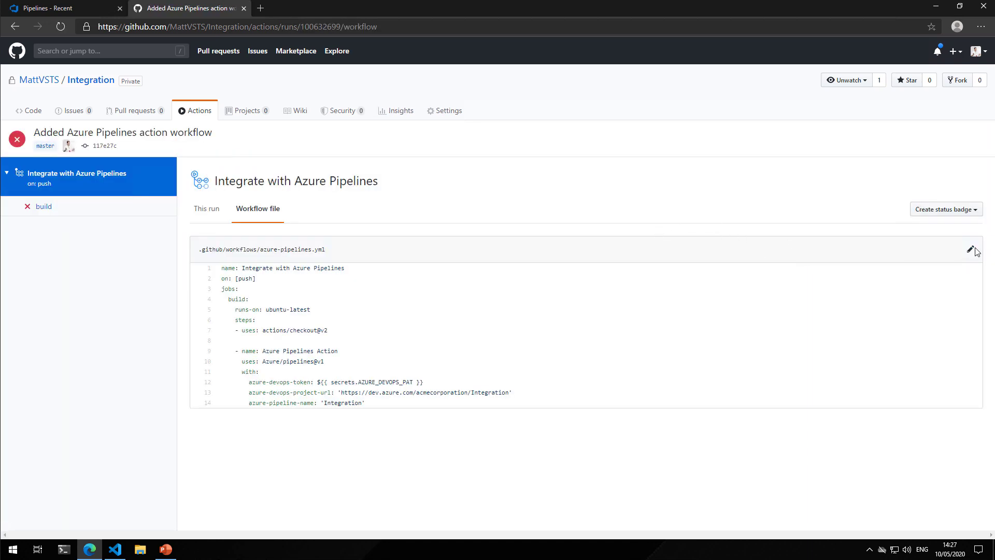
pyautogui.click(971, 250)
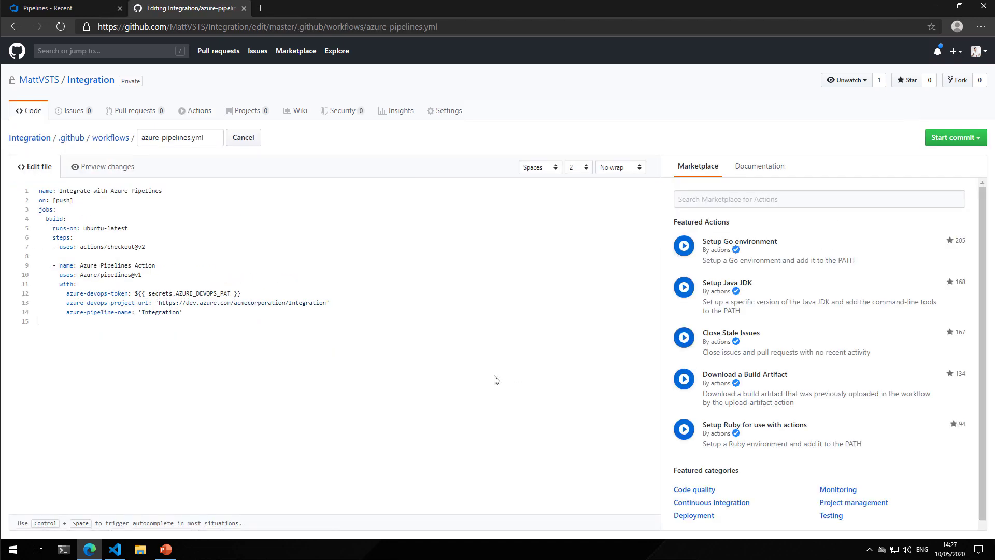
# Remove the trailing blank line from azure-pipelines.yml and commit it directly to master with the message "Whitespace change"
pyautogui.press('BackSpace')
pyautogui.click(952, 137)
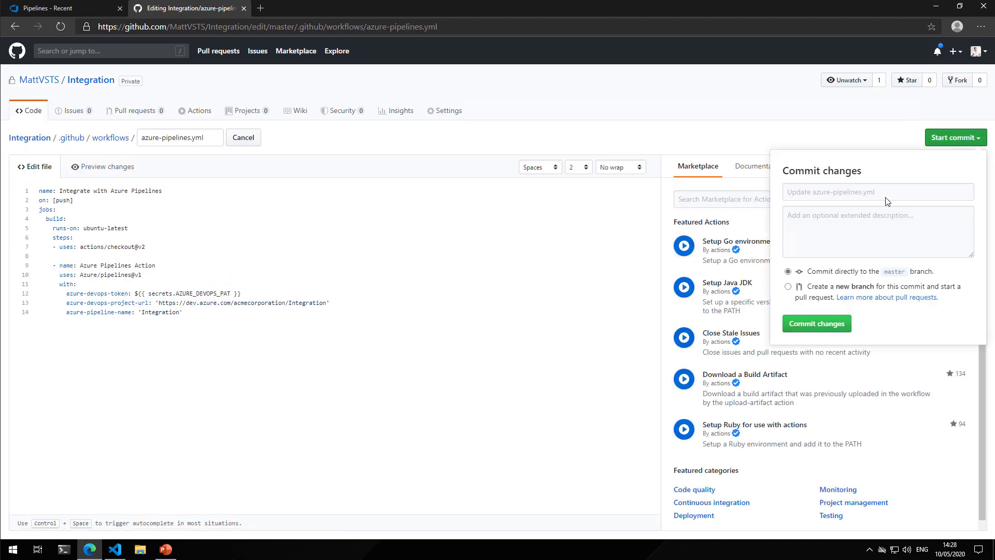
pyautogui.click(886, 189)
pyautogui.write('Whitespac')
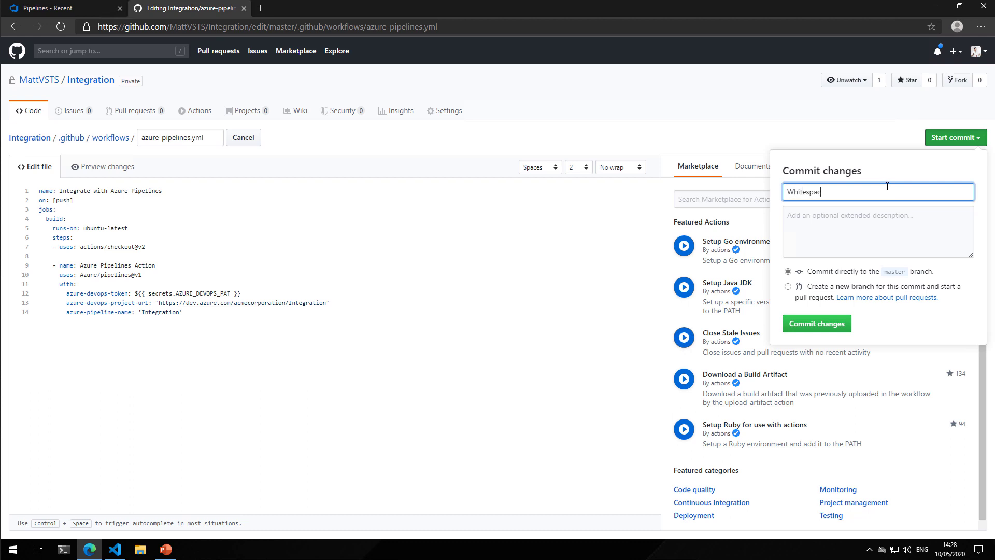
pyautogui.write('e change')
pyautogui.click(818, 325)
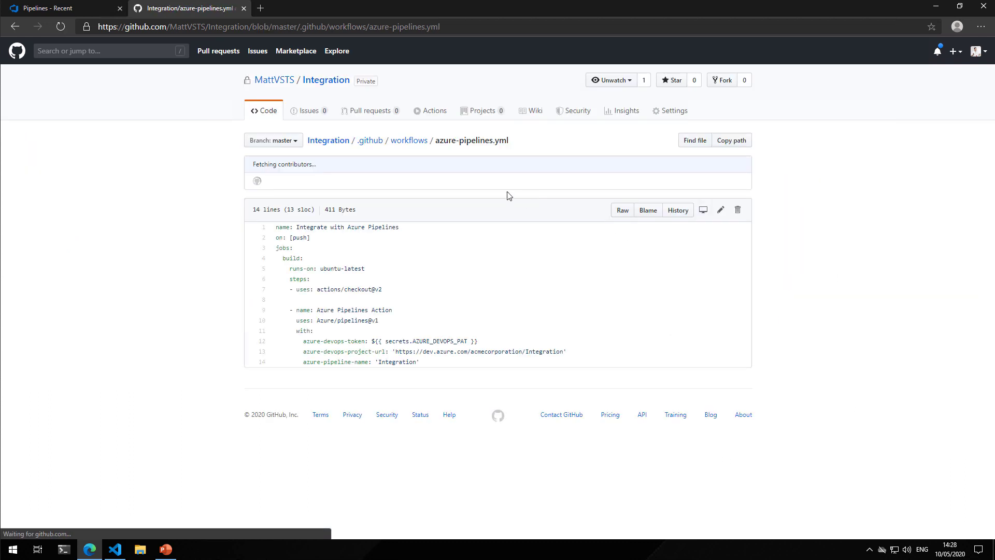
# Examine the build job of the "Whitespace change" workflow run, then check the pipelines in Azure DevOps
pyautogui.click(429, 111)
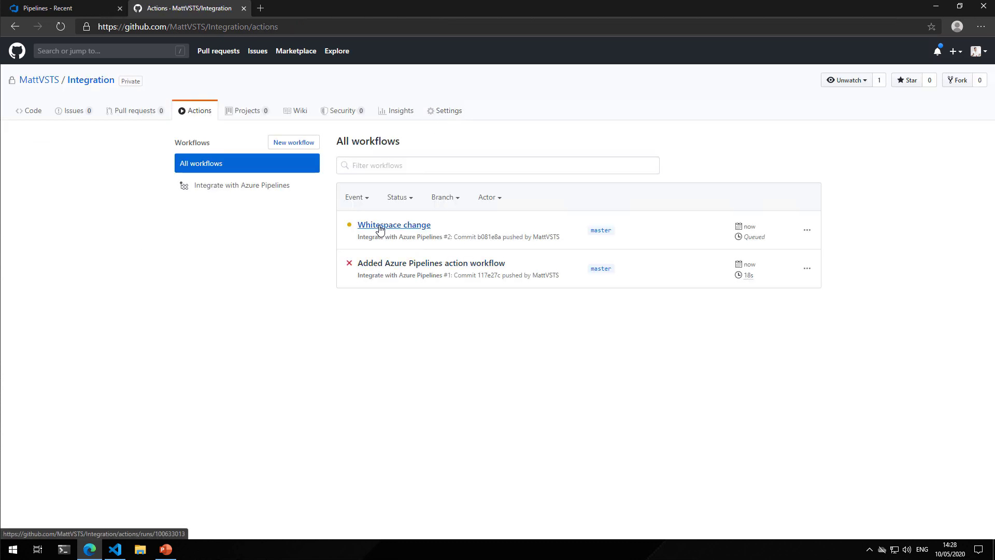
pyautogui.click(380, 229)
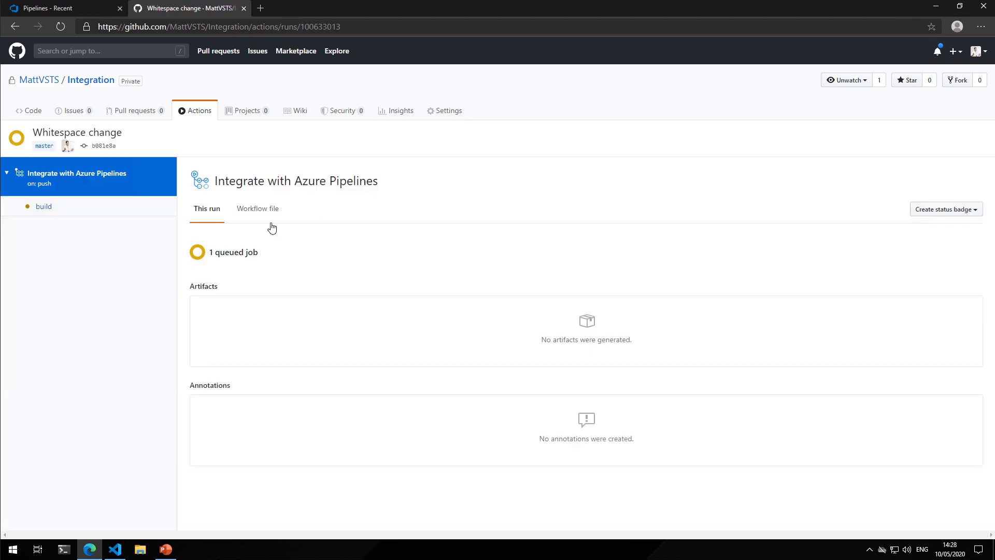
pyautogui.click(44, 208)
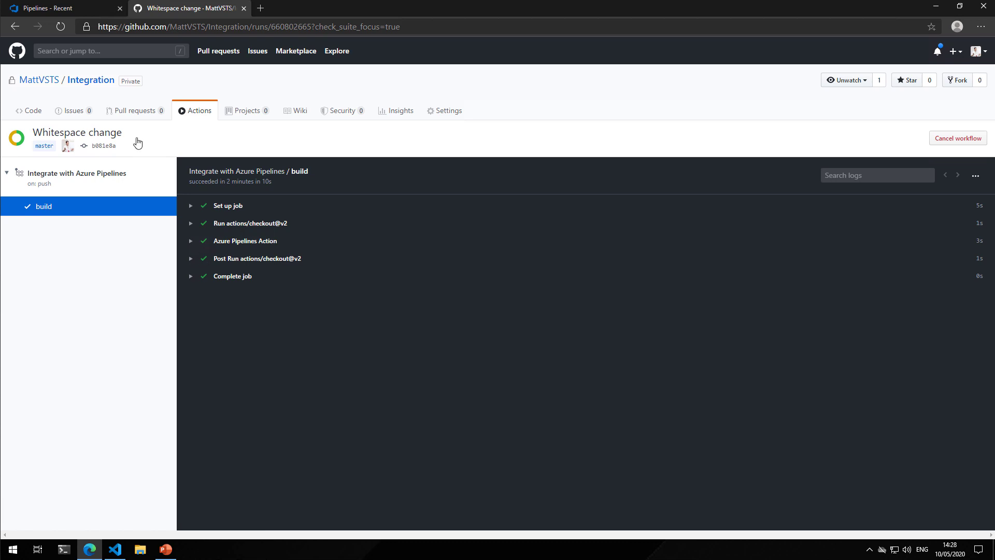
pyautogui.click(92, 10)
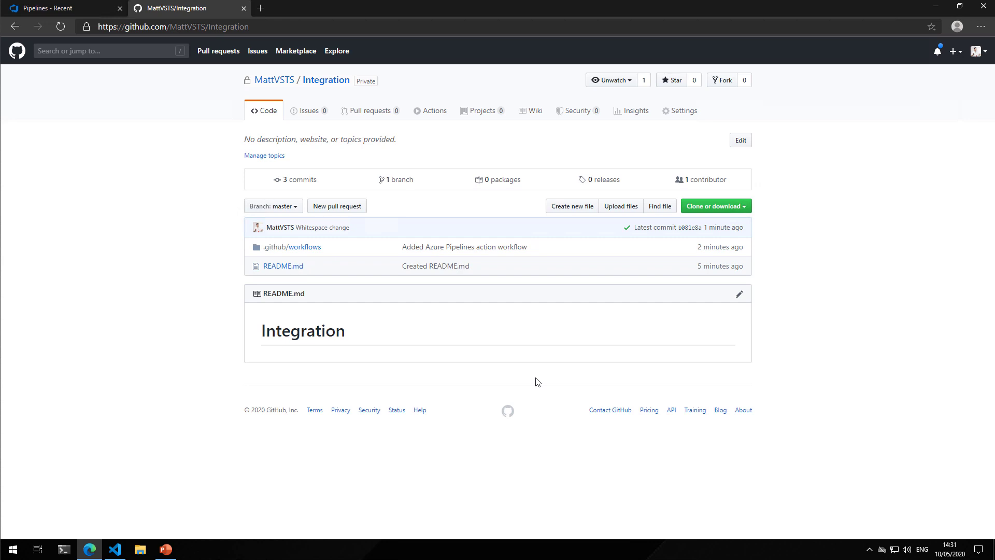
# Start a new self-written GitHub Actions workflow in the Integration repository
pyautogui.click(444, 113)
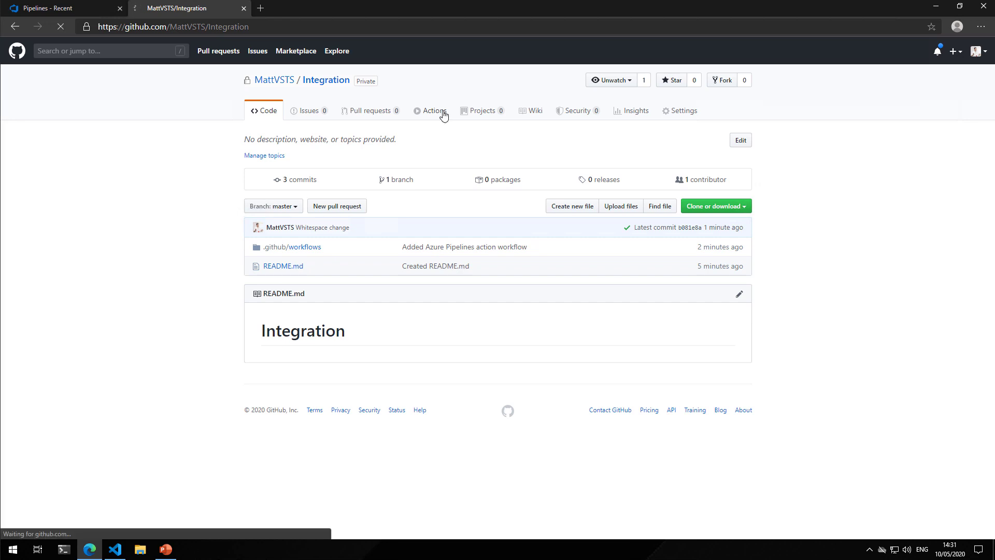
pyautogui.click(292, 147)
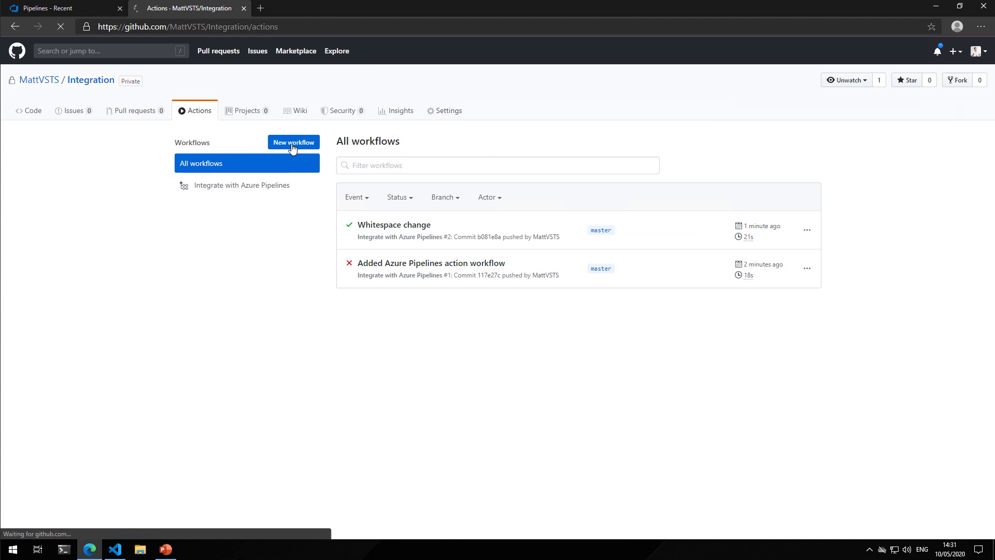
pyautogui.click(291, 216)
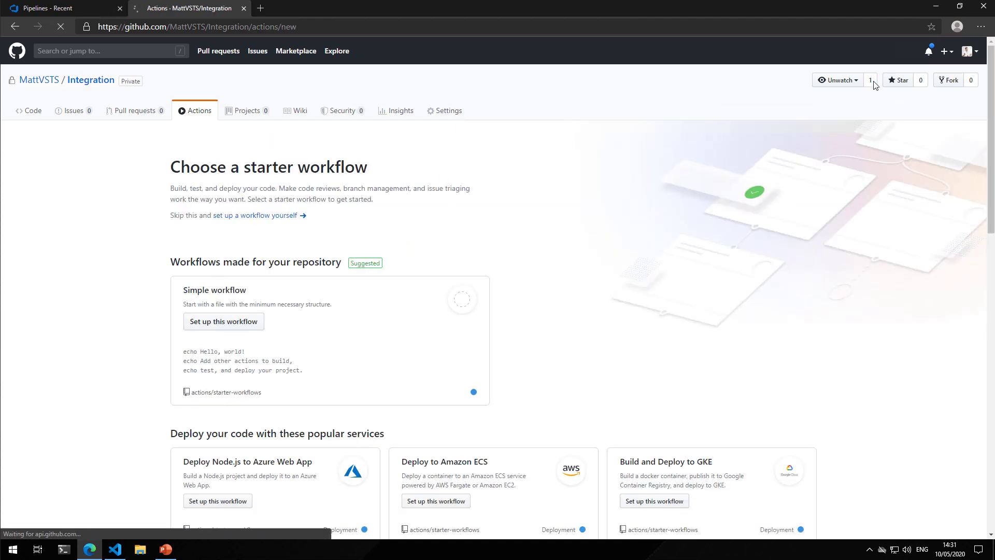
# Open azure-boards.yml from the desktop in Visual Studio Code, copy its entire contents and return to the browser
pyautogui.click(937, 7)
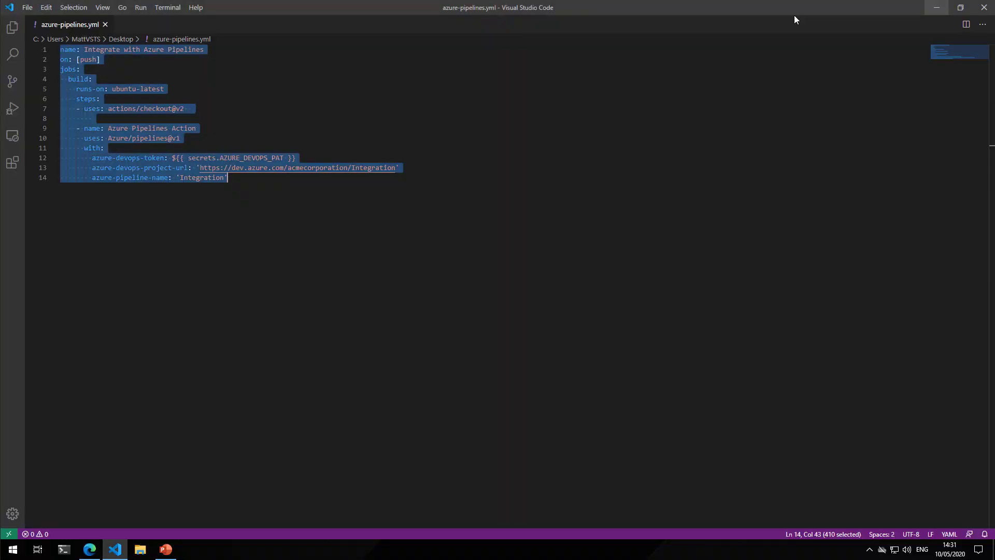
pyautogui.click(935, 6)
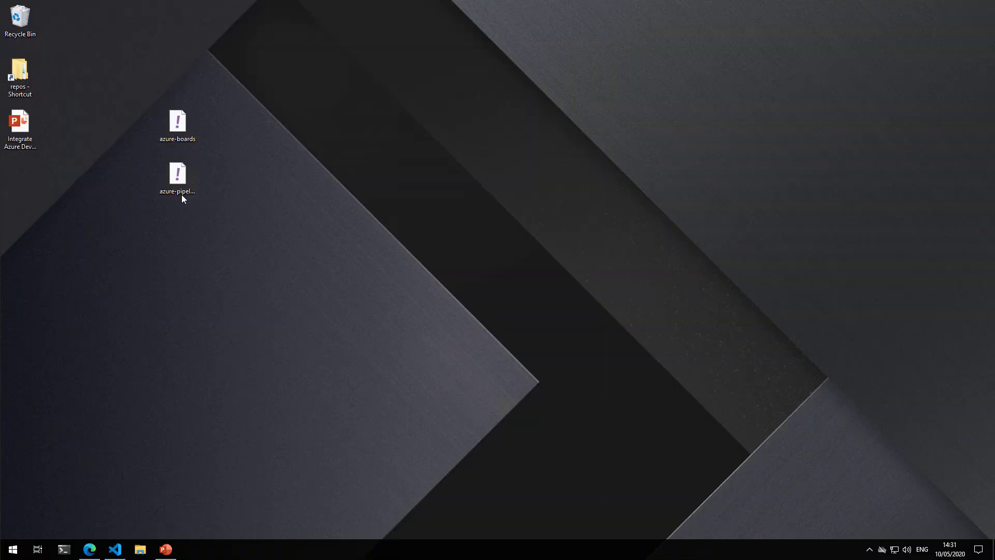
pyautogui.doubleClick(169, 136)
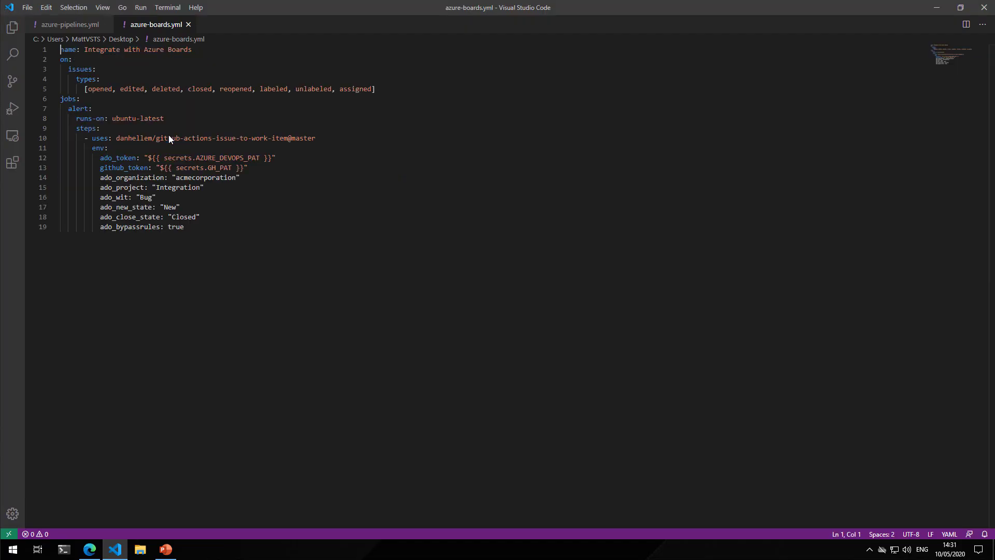
pyautogui.hotkey('ctrl', 'a')
pyautogui.hotkey('ctrl', 'c')
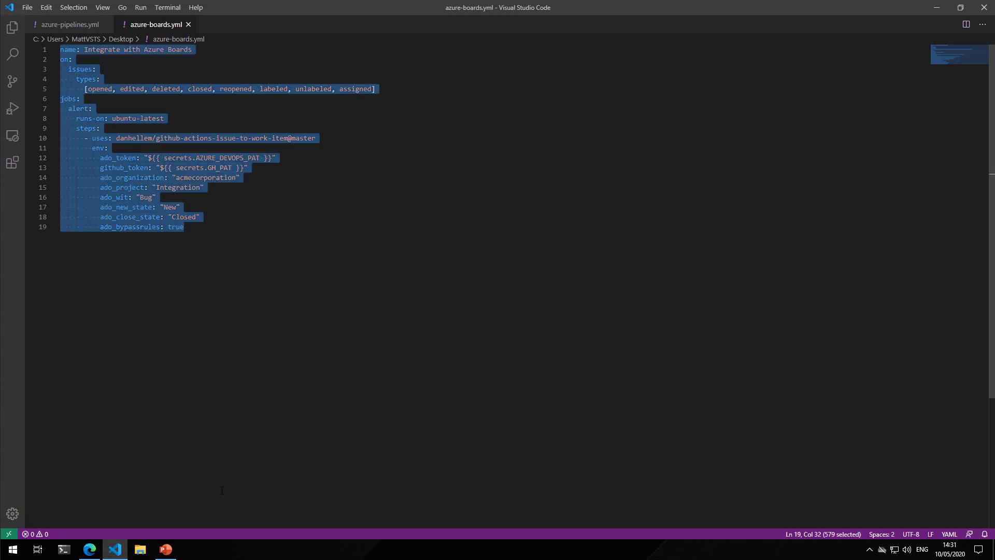
pyautogui.click(89, 549)
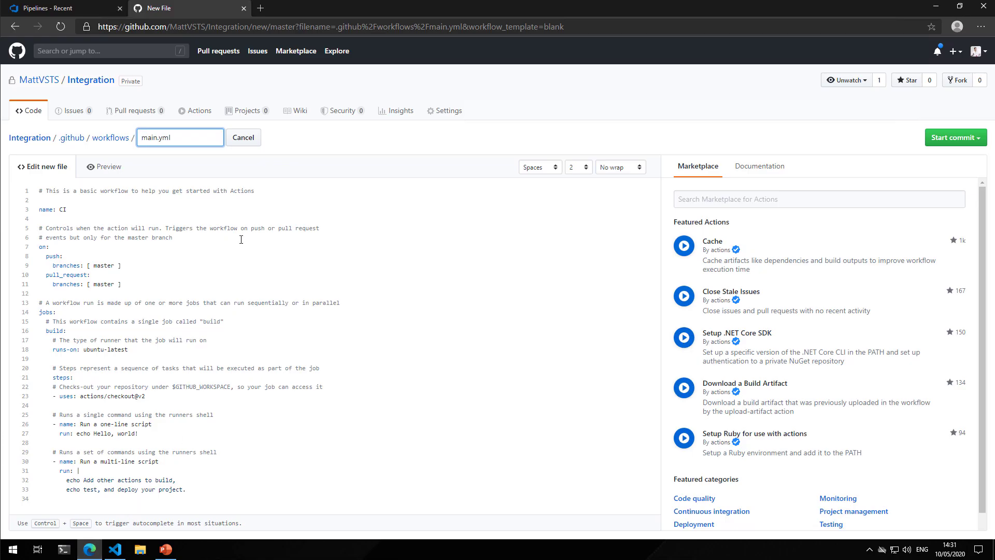
# Name the new workflow file azure-boards.yml and replace the template code with the copied Azure Boards workflow
pyautogui.doubleClick(148, 137)
pyautogui.write('azure-boards')
pyautogui.click(149, 200)
pyautogui.hotkey('ctrl', 'a')
pyautogui.hotkey('ctrl', 'v')
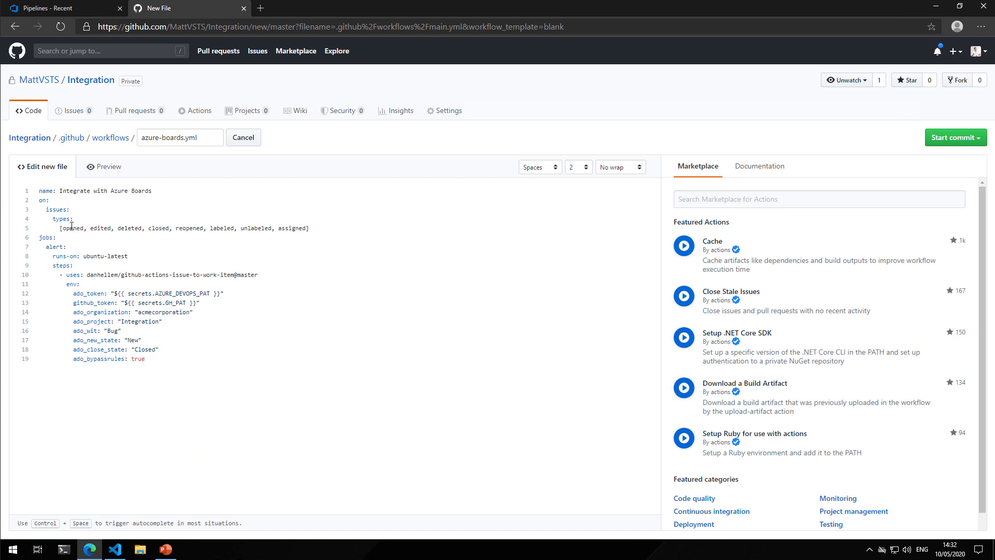
# Review the workflow's issue event types, github_token, ado_project, work item type and state settings
pyautogui.moveTo(59, 228); pyautogui.dragTo(316, 228)
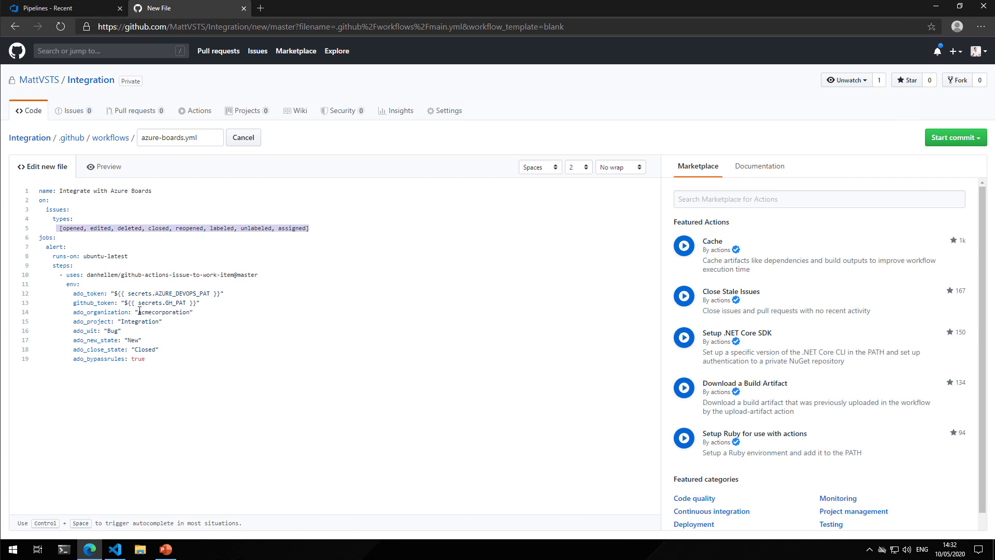
pyautogui.moveTo(73, 303); pyautogui.dragTo(200, 304)
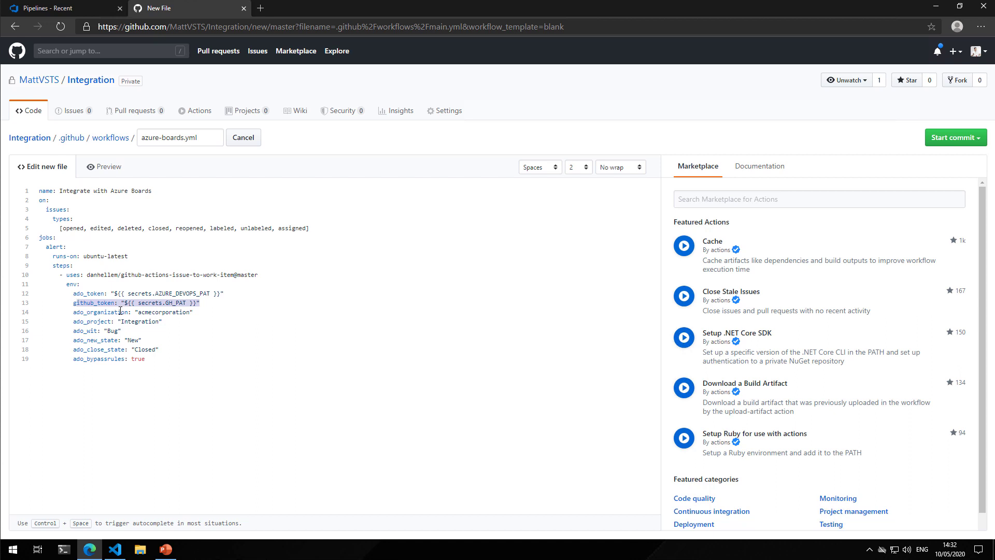
pyautogui.doubleClick(152, 321)
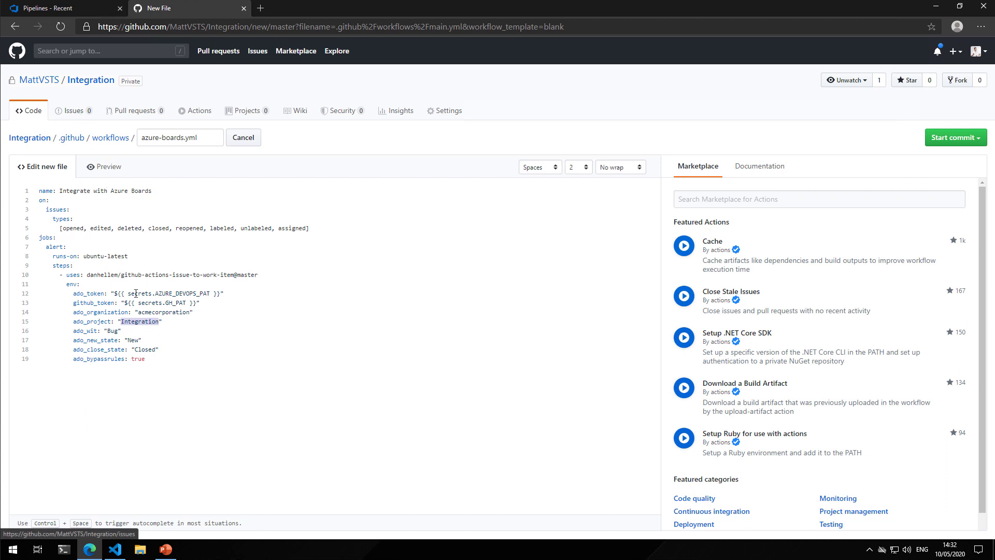
pyautogui.click(113, 331)
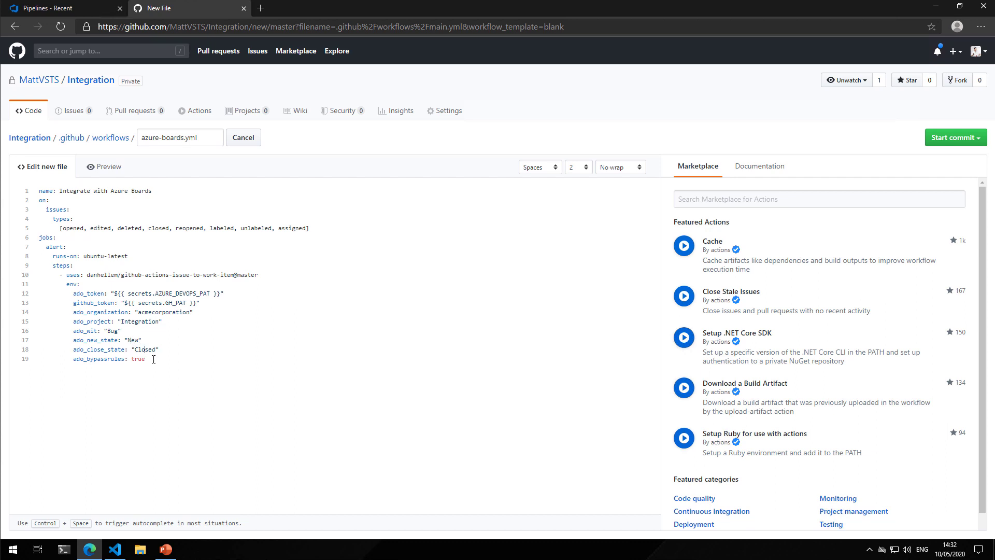
pyautogui.click(443, 111)
pyautogui.click(597, 77)
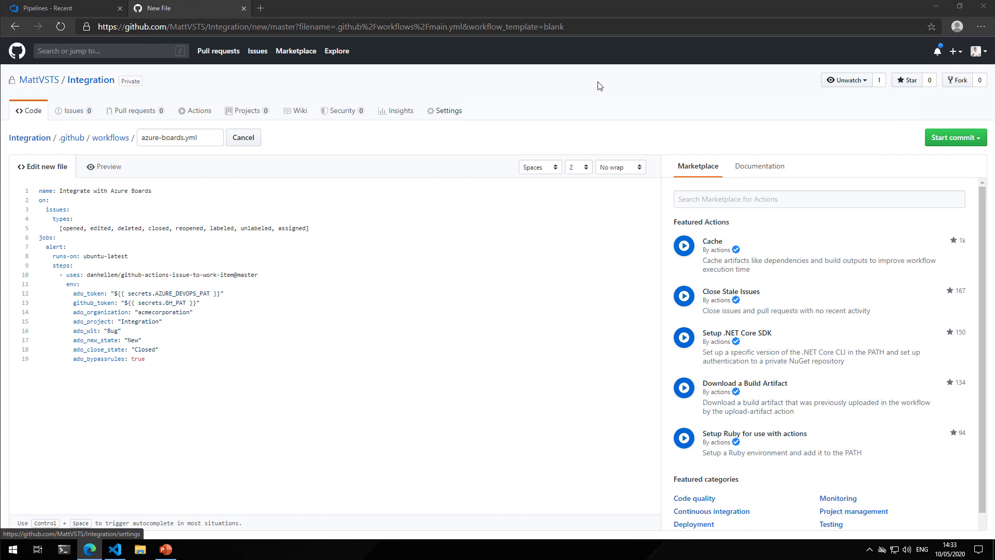
# Commit the new workflow file directly to the master branch with the message "Added azure-boards.yml"
pyautogui.click(936, 140)
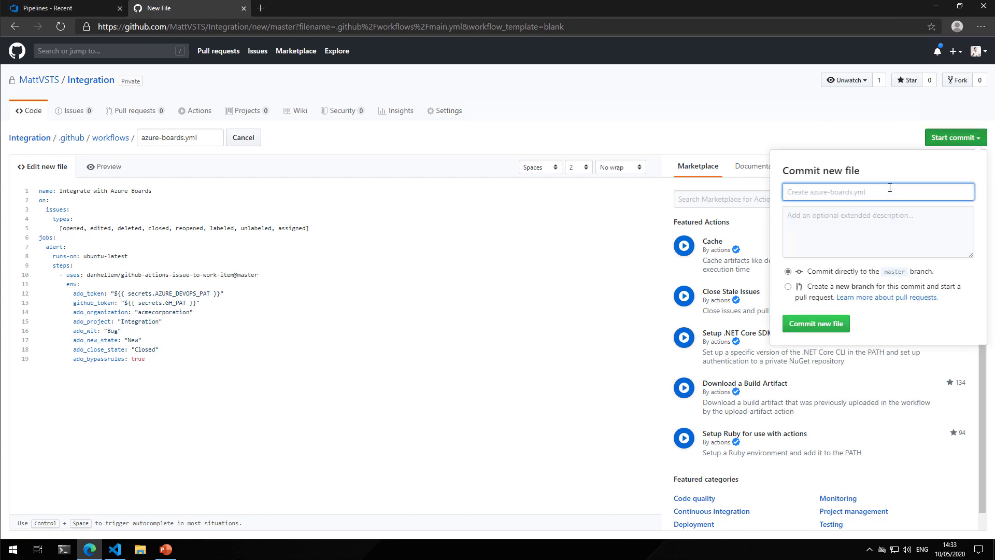
pyautogui.write('Added azure-boards.yml')
pyautogui.click(825, 325)
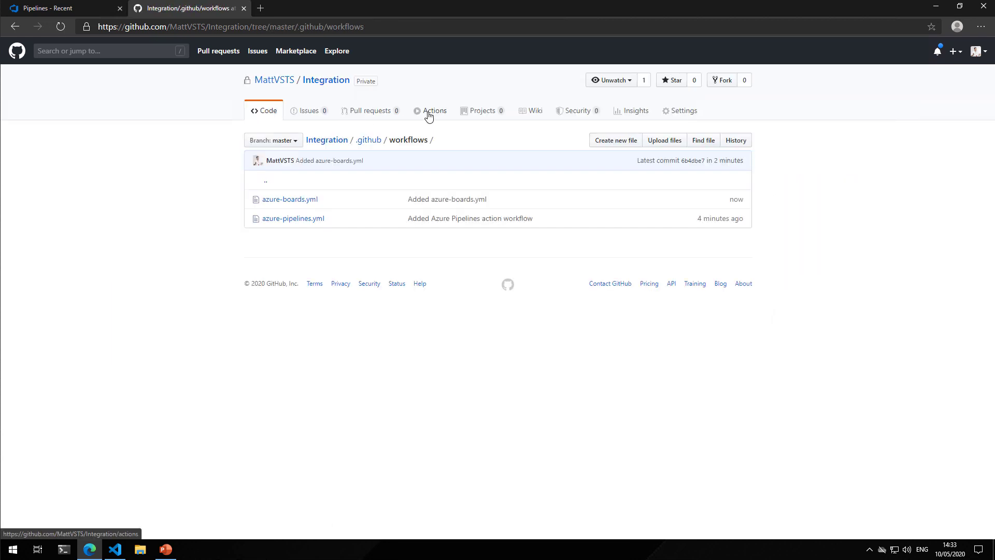
# Add a repository secret named GH_PAT and fill in its value field with the GitHub personal access token
pyautogui.click(670, 113)
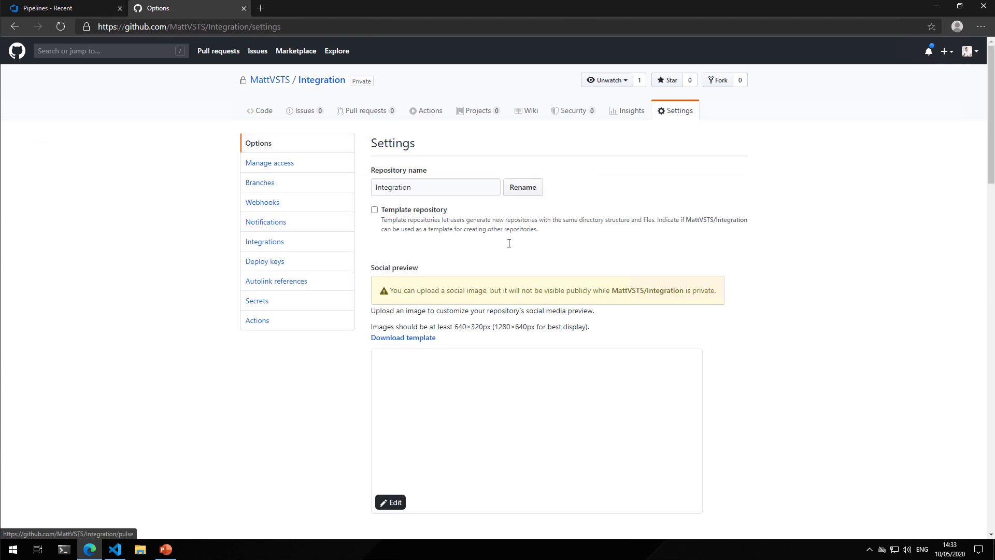
pyautogui.click(280, 303)
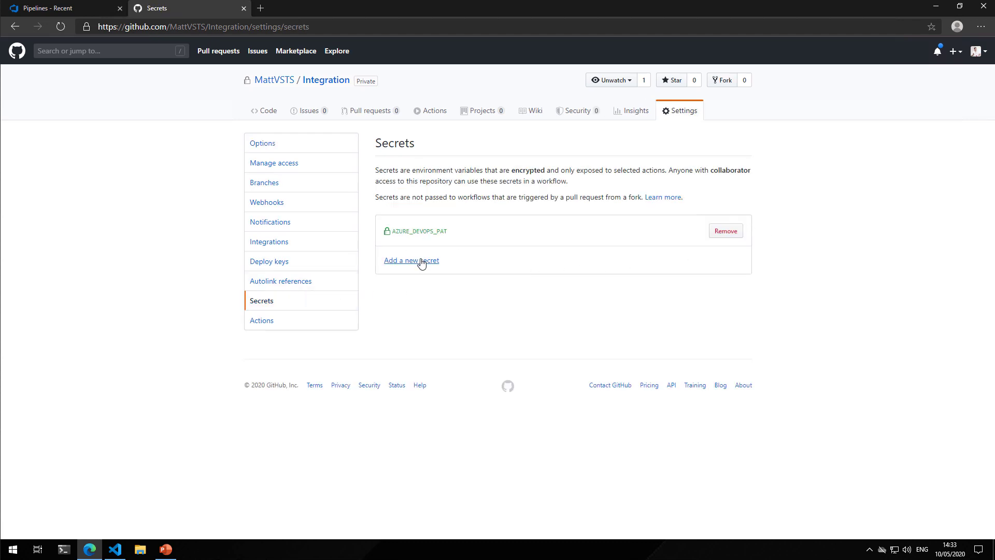
pyautogui.click(422, 261)
pyautogui.click(426, 292)
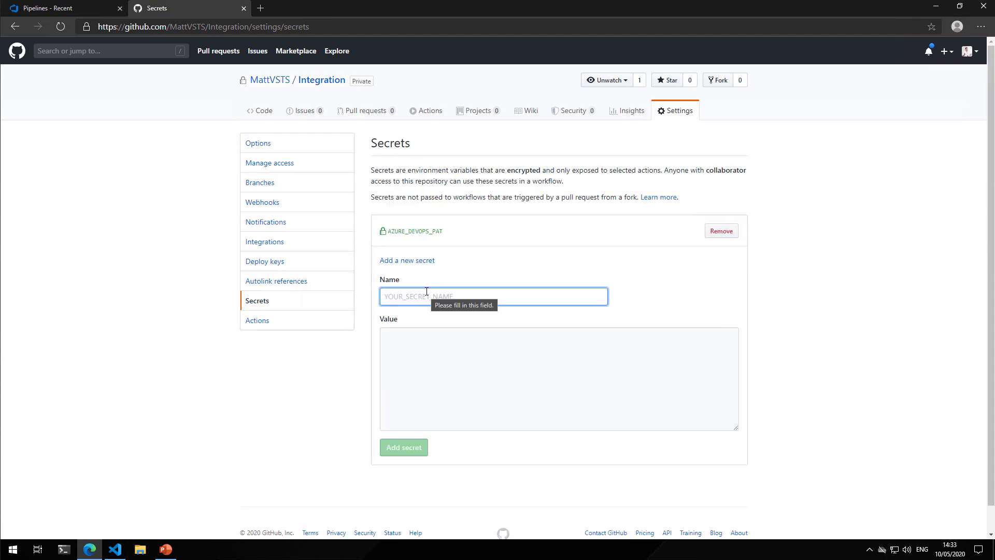
pyautogui.write('GH_PAT')
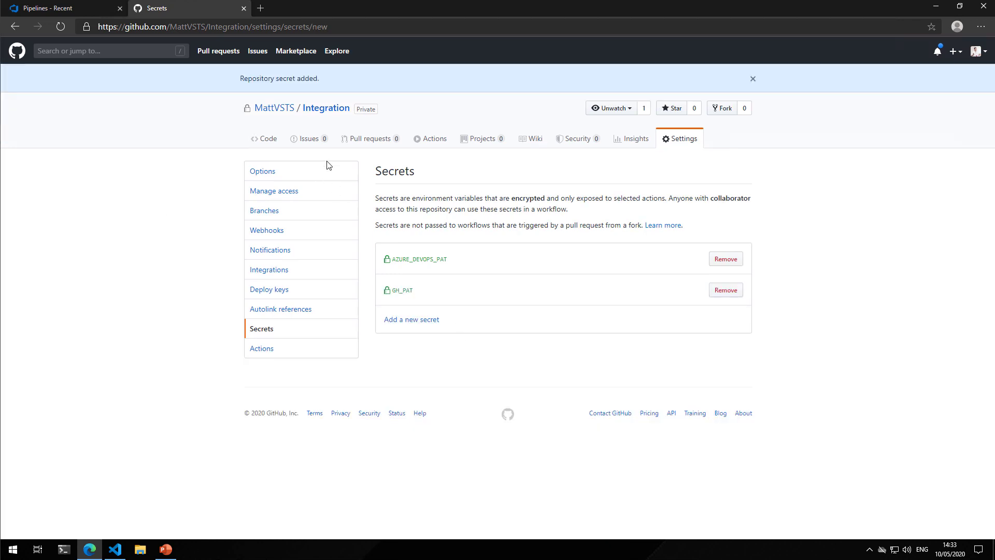
# Create a new issue titled "Issue with code" in the Integration repository
pyautogui.click(315, 140)
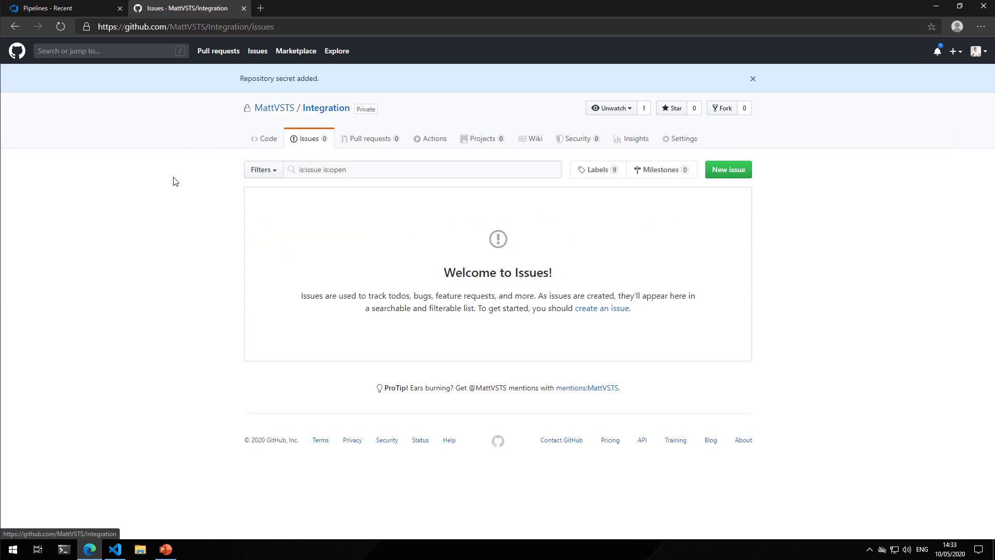
pyautogui.click(725, 176)
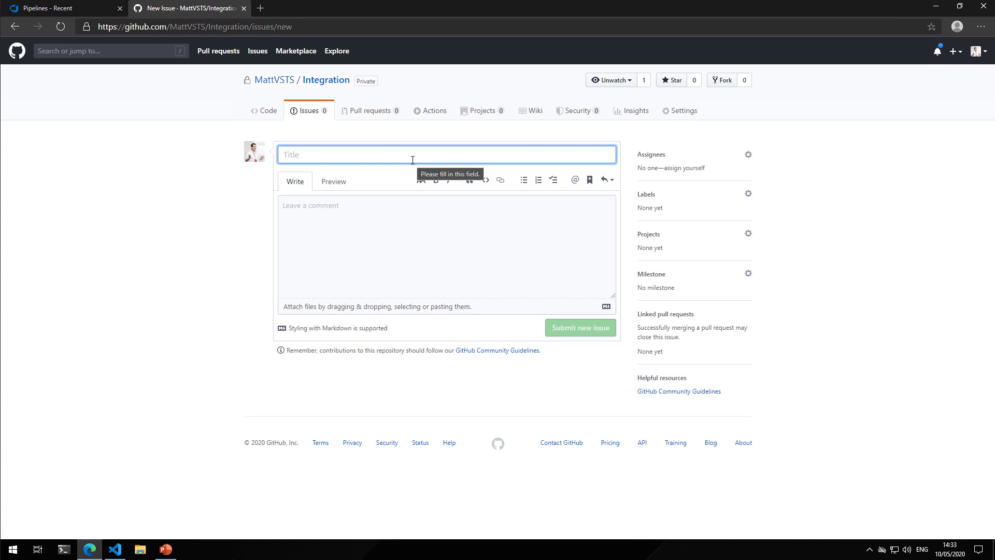
pyautogui.write('Issue with code')
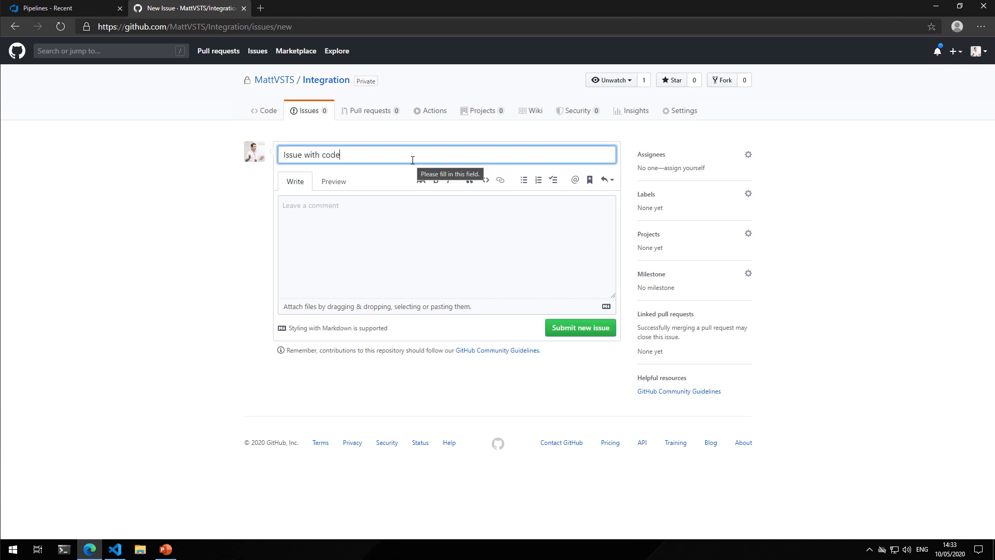
pyautogui.click(584, 331)
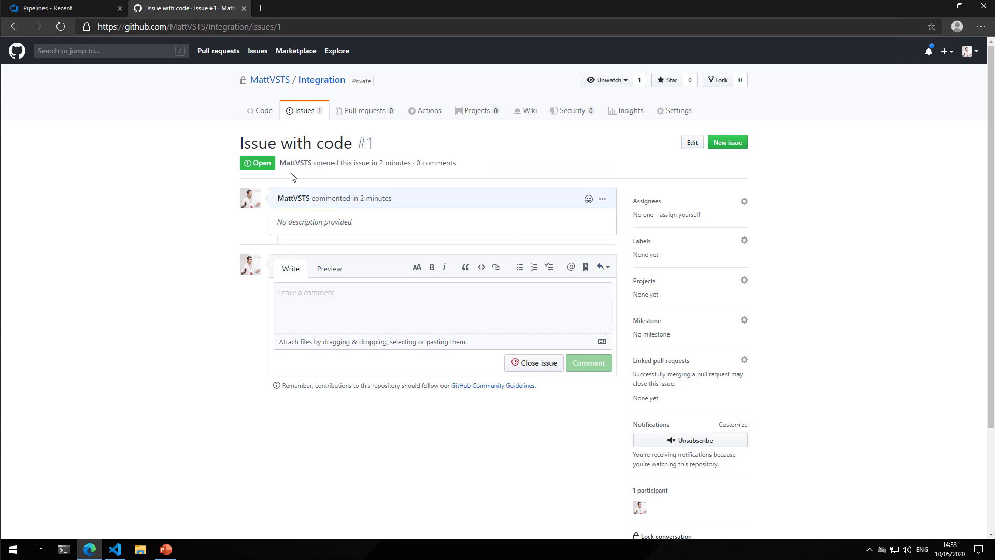
# Examine the alert job log of the "Issue with code" workflow run for the ID of the created work item
pyautogui.click(415, 113)
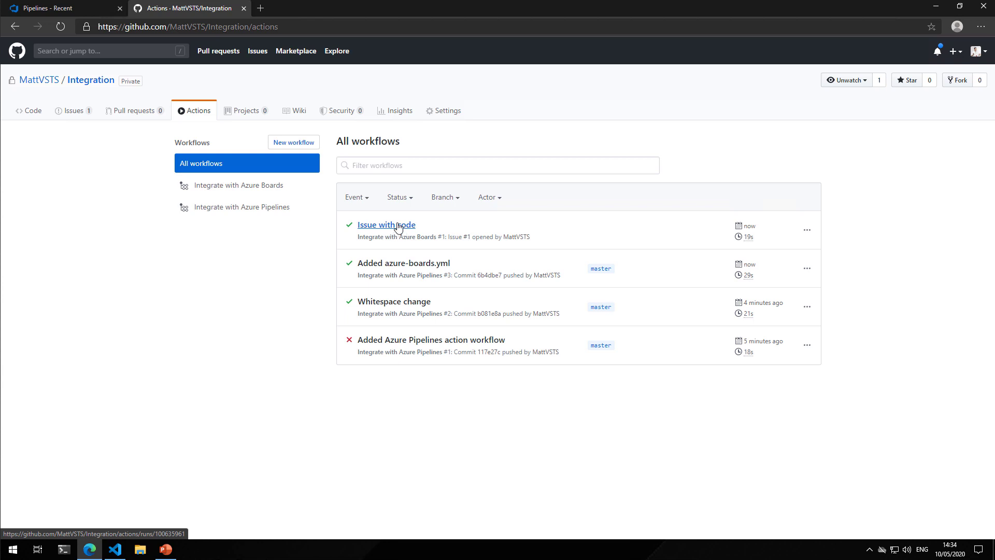
pyautogui.click(404, 227)
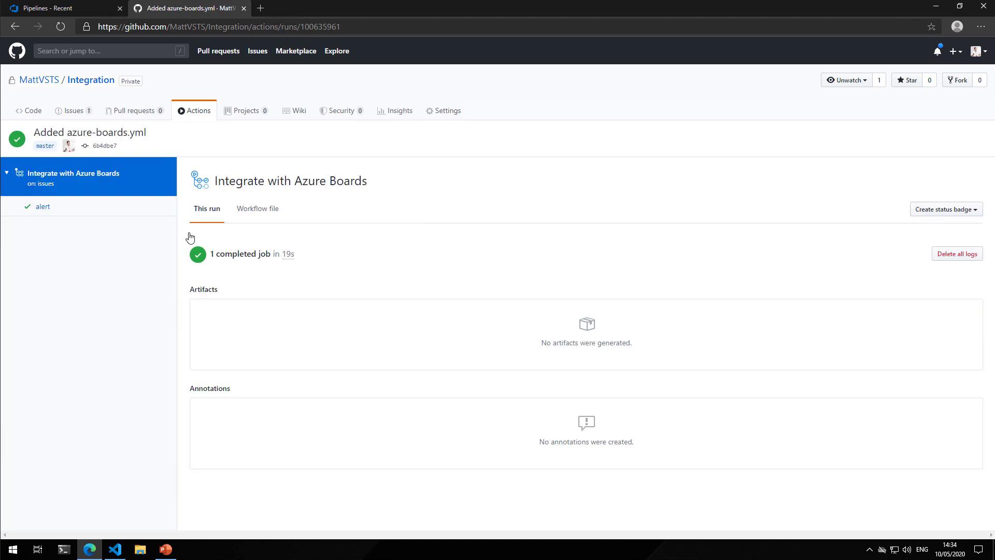
pyautogui.click(35, 207)
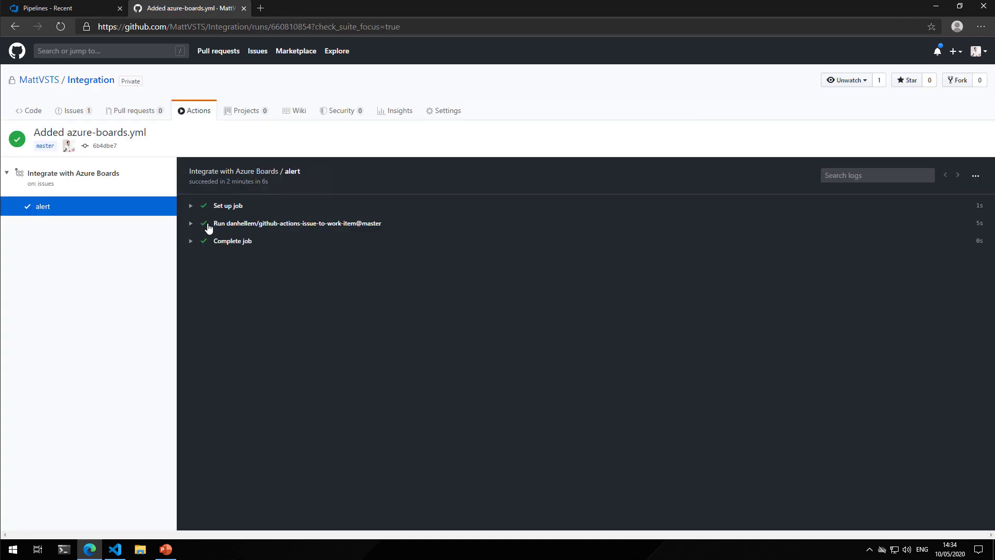
pyautogui.click(192, 224)
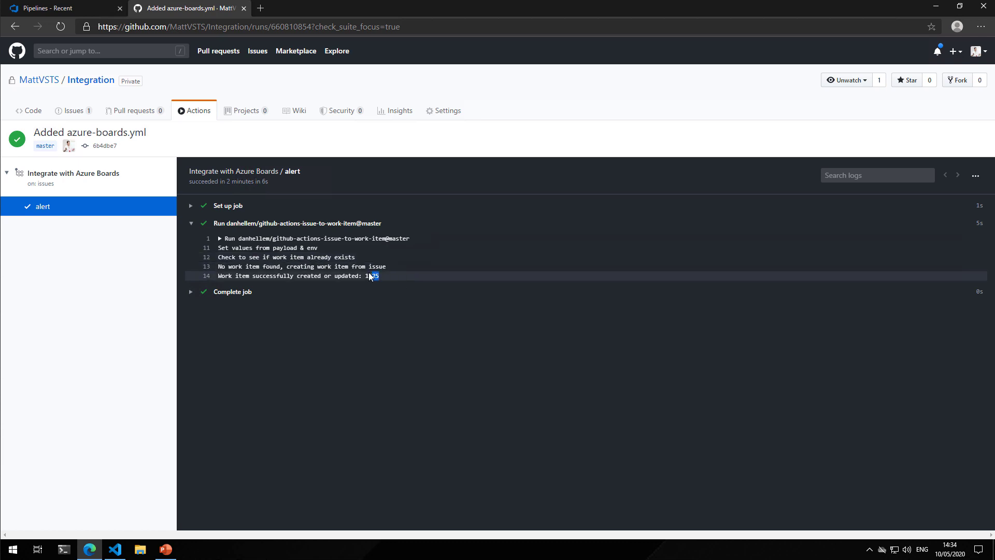
pyautogui.moveTo(369, 274); pyautogui.dragTo(365, 273)
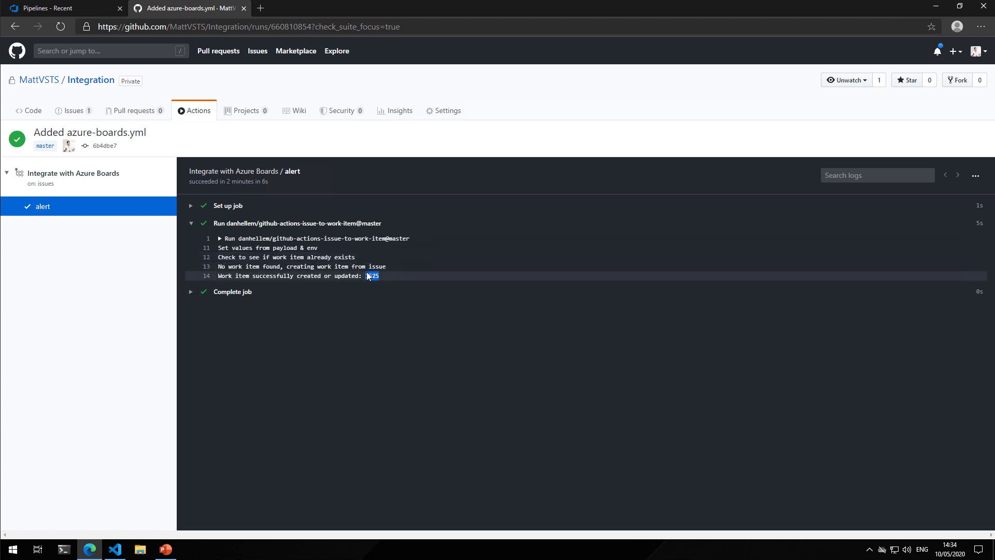
# Switch to Azure DevOps and open the "Issue with code (GitHub Issue #1)" work item in the Integration project
pyautogui.click(29, 12)
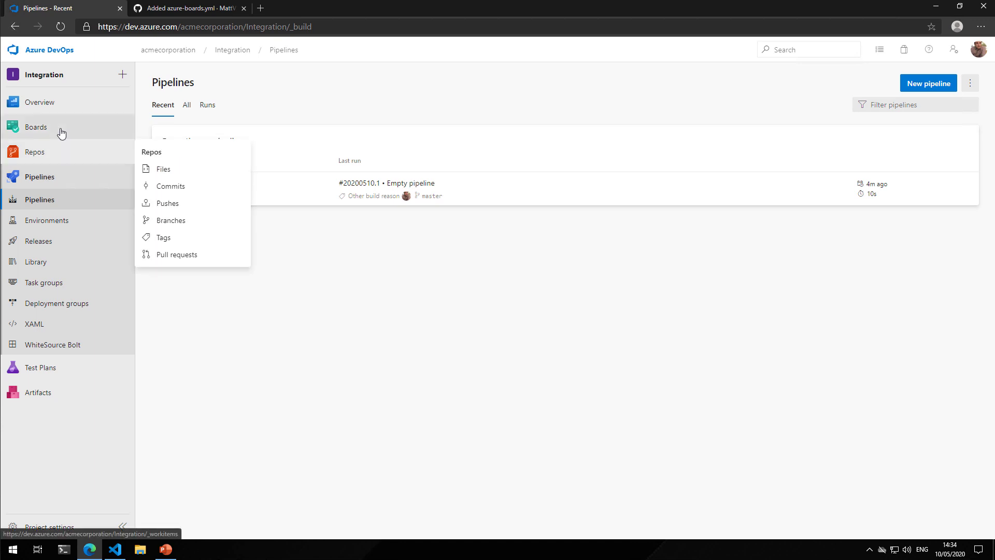
pyautogui.click(63, 134)
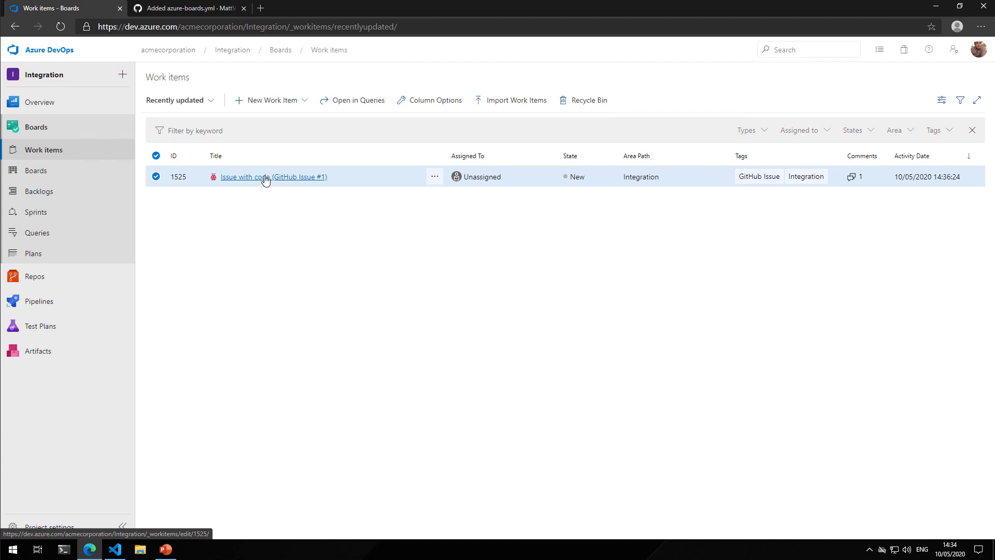
pyautogui.click(265, 179)
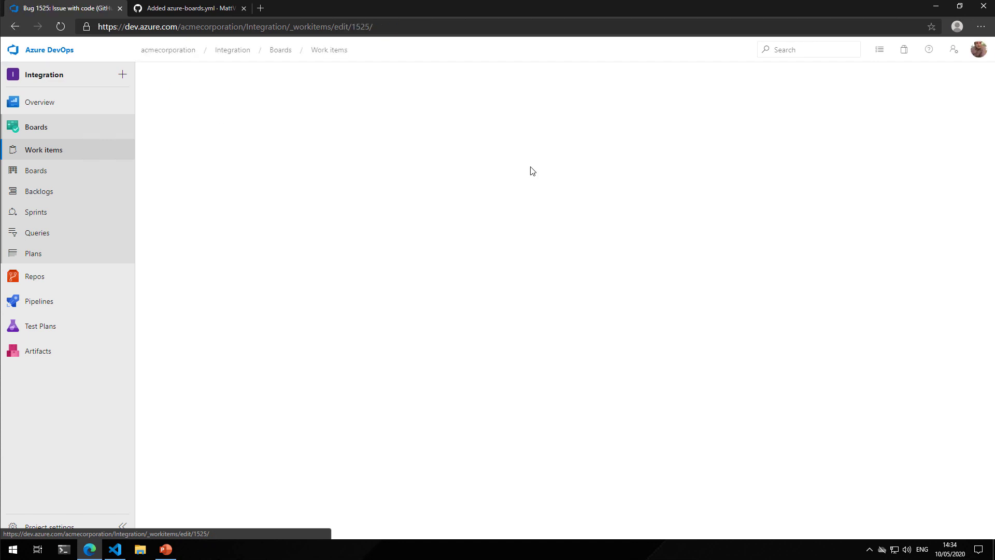